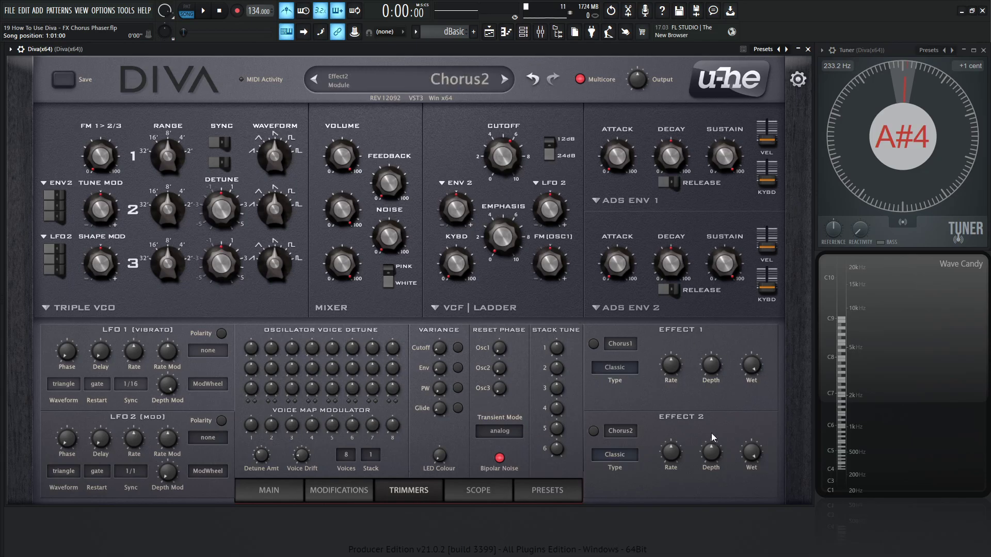
Browse the Effect 1 module list and keep Chorus1 selected.
{"action": "left_click", "coordinate": [635, 344]}
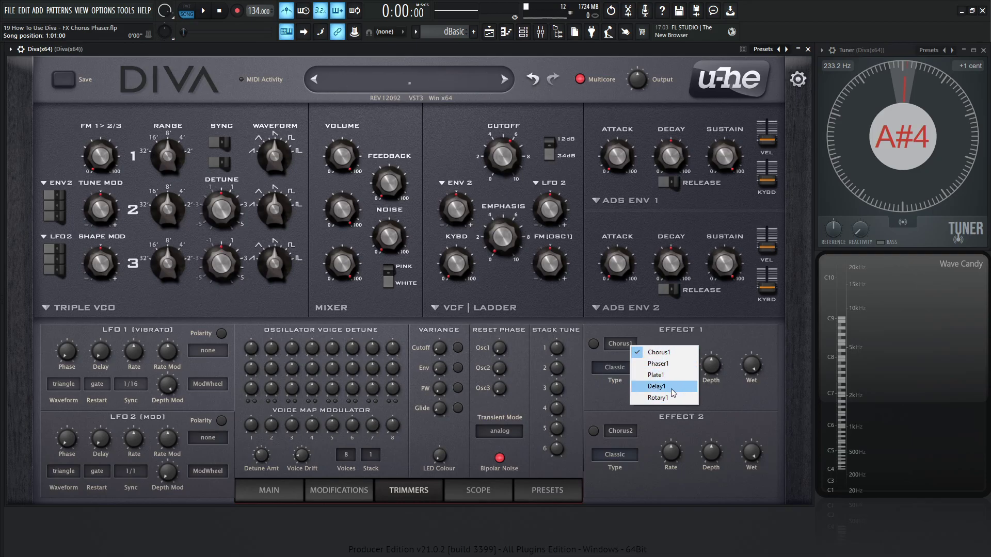
{"action": "left_click", "coordinate": [747, 346]}
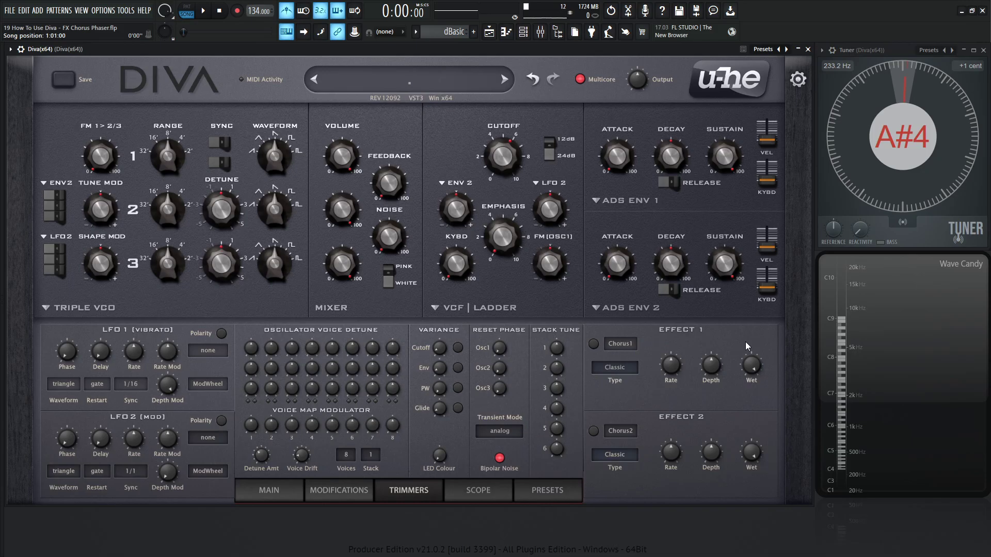
{"action": "left_click", "coordinate": [627, 344]}
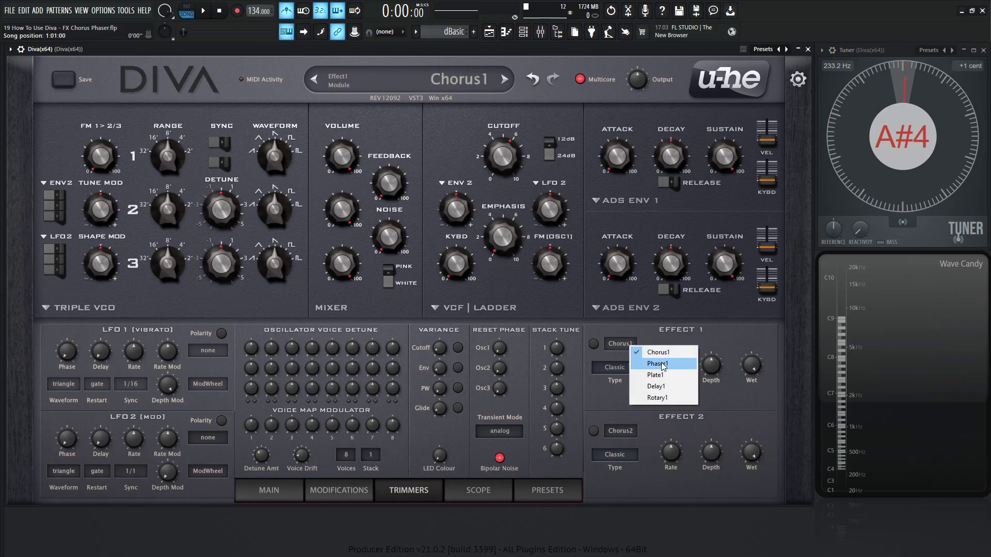
{"action": "left_click", "coordinate": [611, 299]}
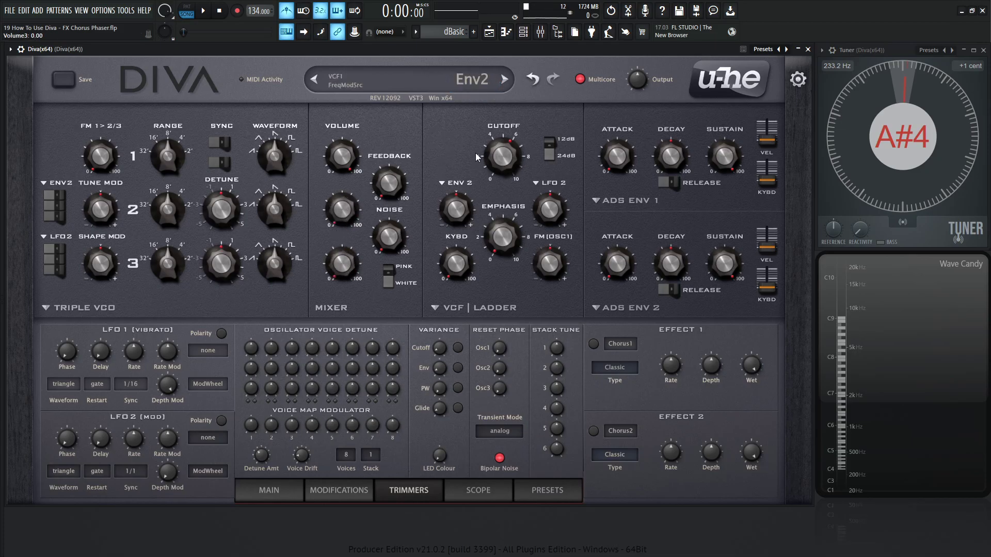
Raise the filter cutoff to about 144 and the output level from 44 to 58.
{"action": "left_click_drag", "start_coordinate": [498, 155], "coordinate": [498, 126]}
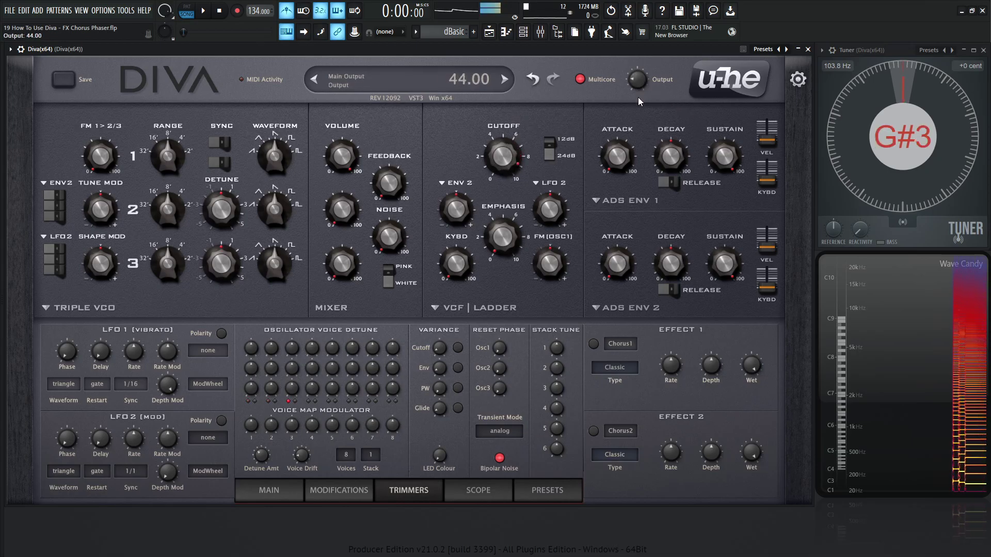
{"action": "left_click_drag", "start_coordinate": [638, 97], "coordinate": [636, 92]}
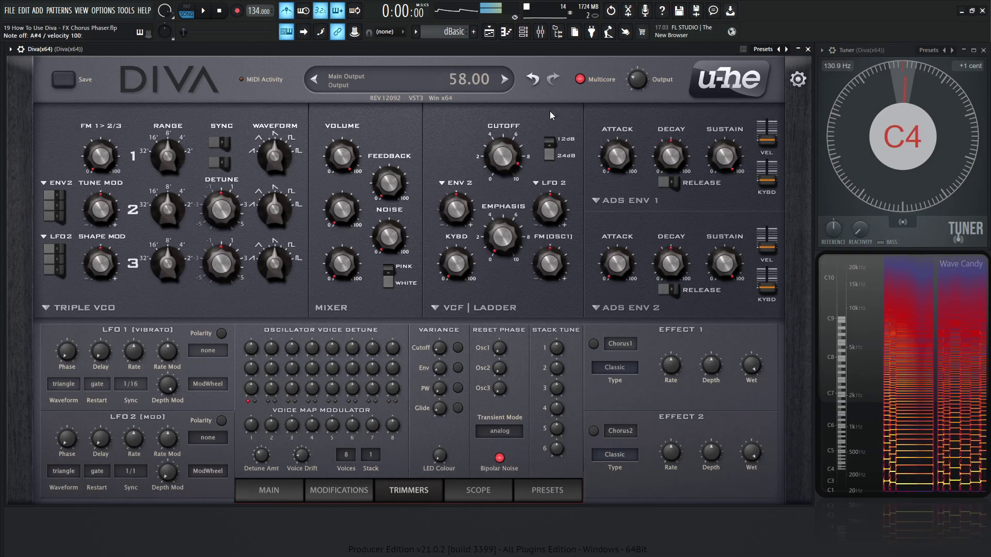
{"action": "left_click_drag", "start_coordinate": [511, 155], "coordinate": [513, 150]}
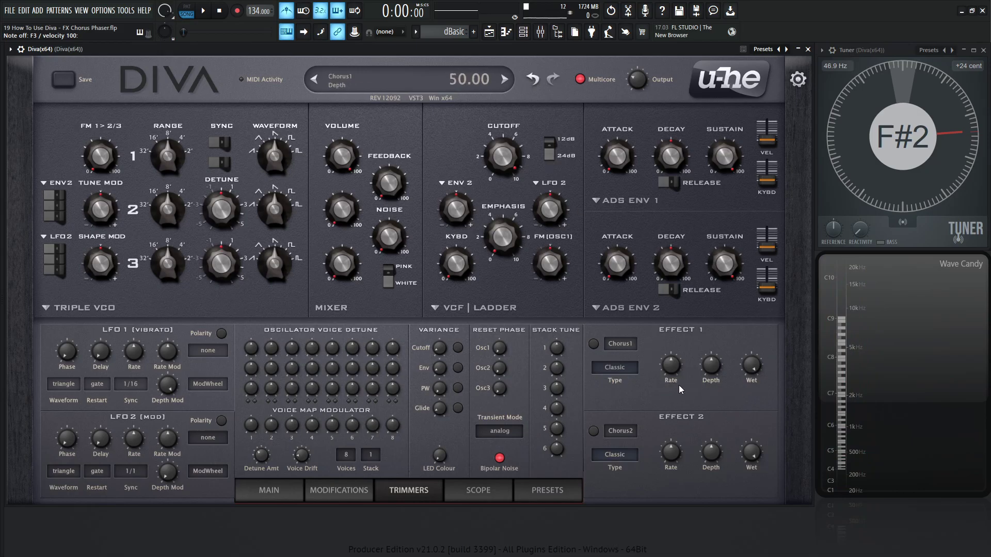
Play a dry note with Effect 1 off, then switch Chorus1 on and play again.
{"action": "left_click", "coordinate": [594, 345]}
{"action": "left_click", "coordinate": [594, 346]}
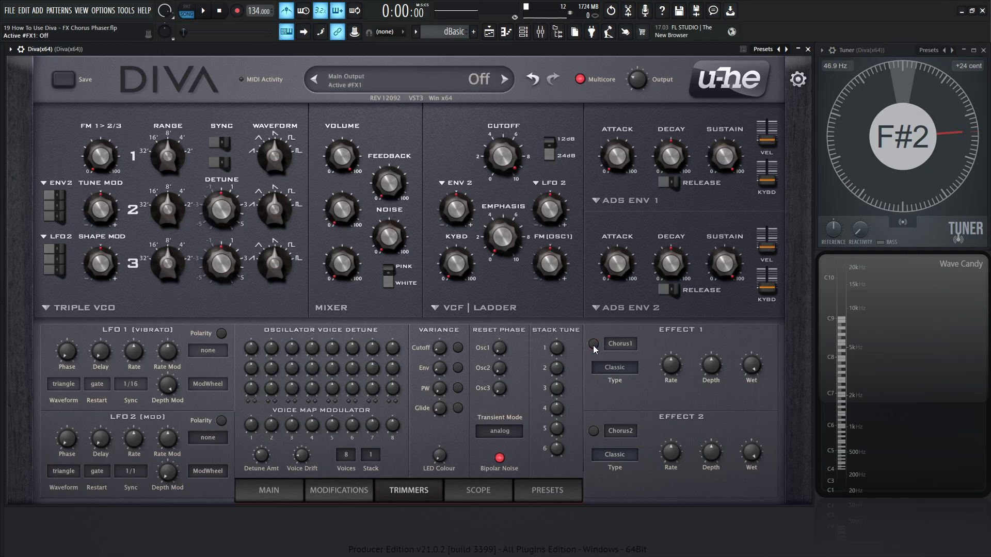
{"action": "key", "text": "z"}
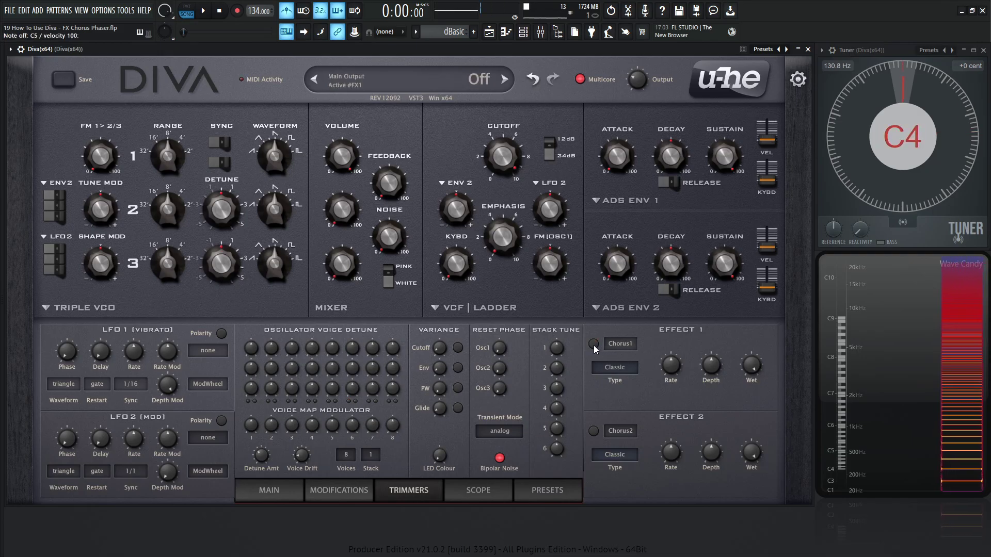
{"action": "left_click", "coordinate": [594, 344]}
{"action": "key", "text": "z"}
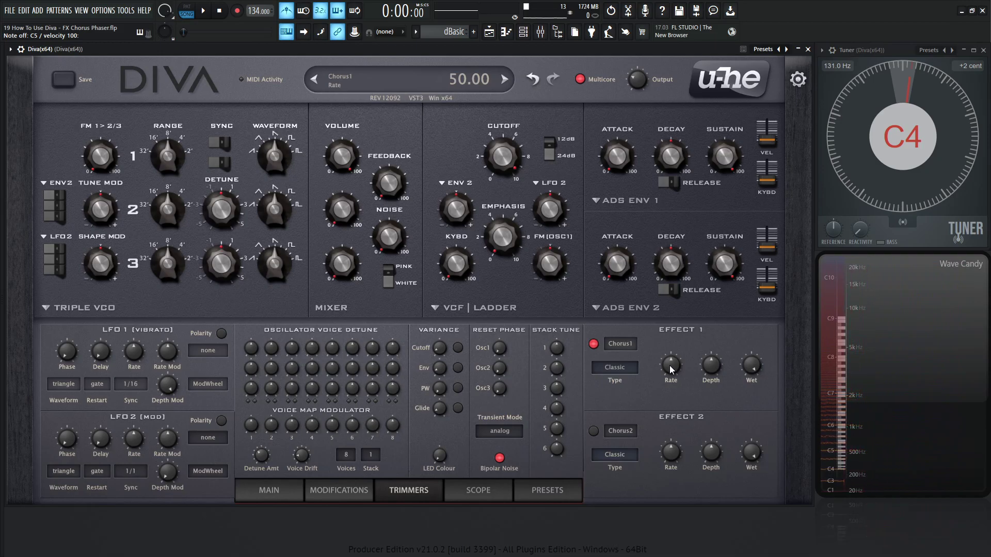
Turn the chorus rate up to 100.
{"action": "left_click_drag", "start_coordinate": [670, 365], "coordinate": [673, 320]}
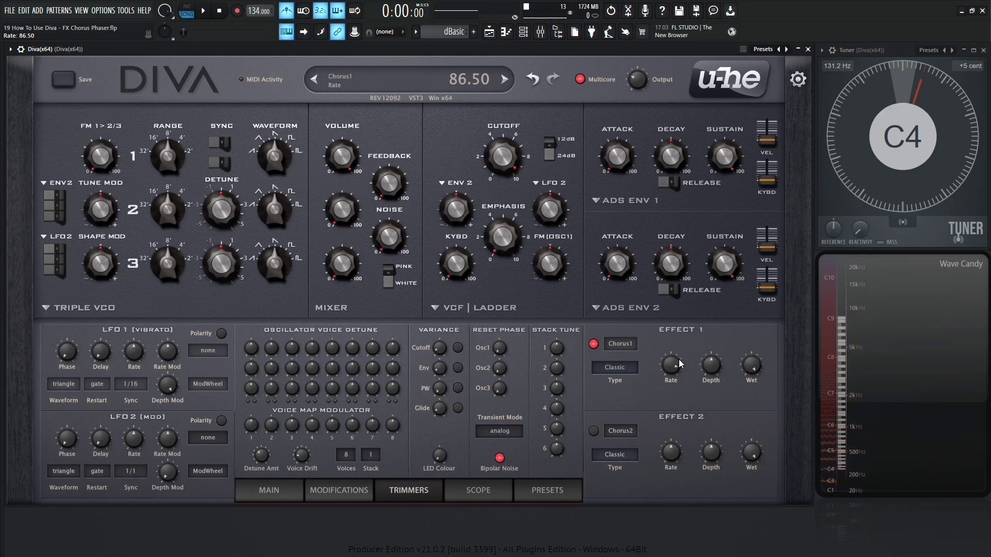
{"action": "scroll", "coordinate": [677, 363], "scroll_direction": "up", "scroll_amount": 5}
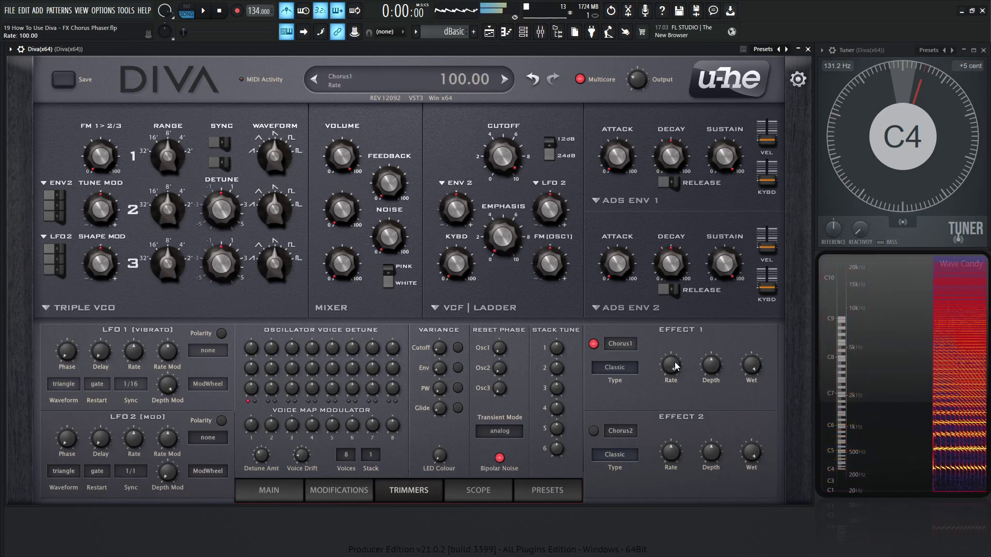
{"action": "left_click_drag", "start_coordinate": [670, 435], "coordinate": [673, 398]}
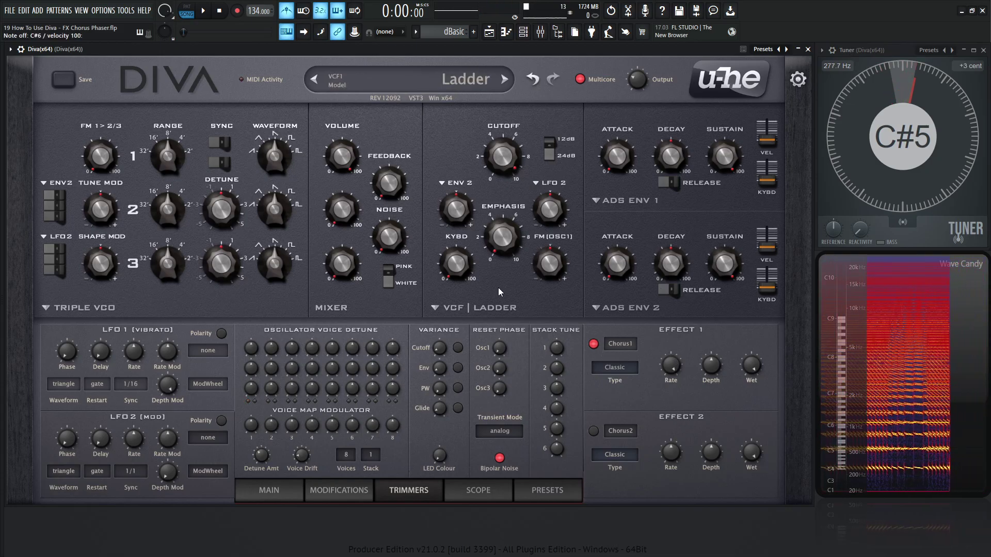
Raise oscillator 2's volume, tune oscillator 3 to -12 and mute it, and reset the chorus rate to 50.
{"action": "left_click_drag", "start_coordinate": [341, 209], "coordinate": [338, 162]}
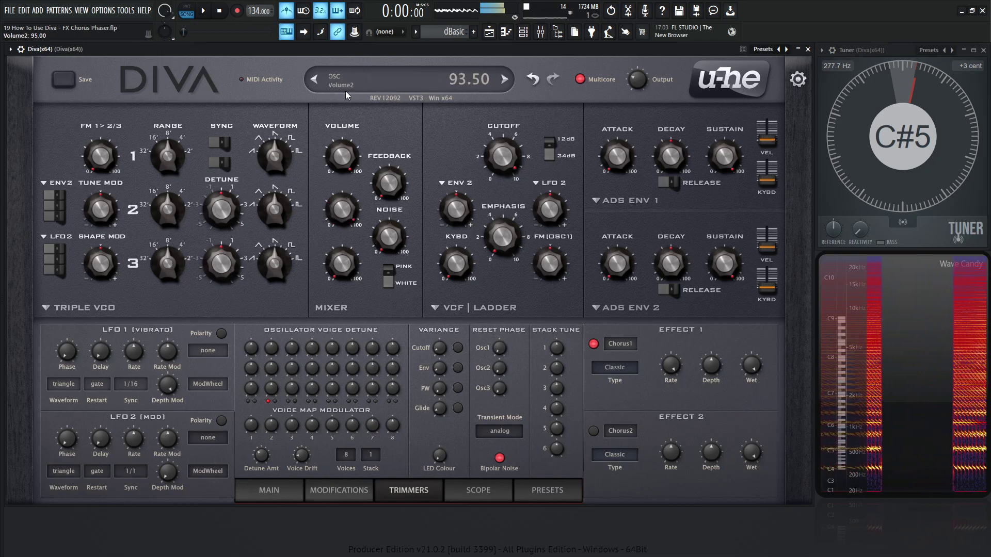
{"action": "left_click_drag", "start_coordinate": [344, 268], "coordinate": [330, 150]}
{"action": "left_click_drag", "start_coordinate": [168, 263], "coordinate": [169, 316]}
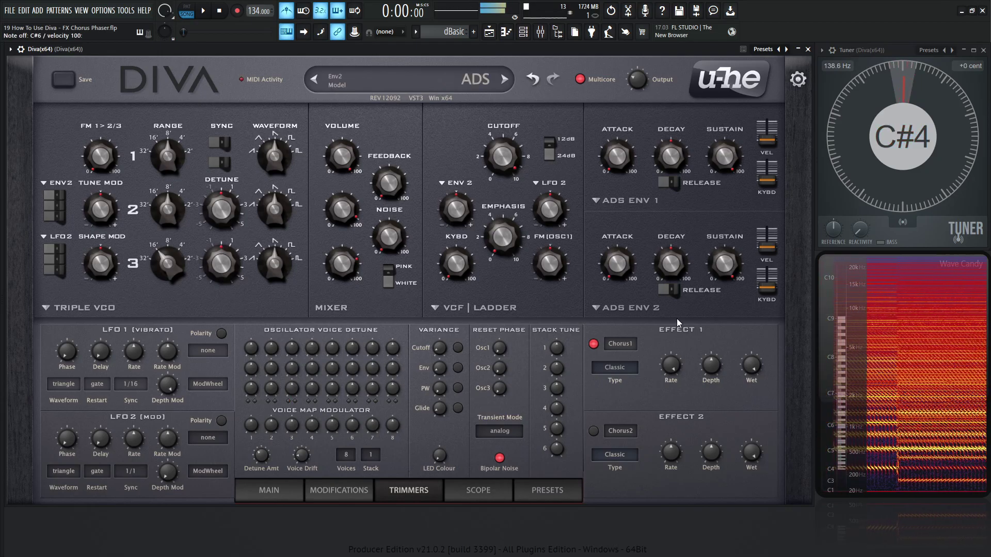
{"action": "left_click_drag", "start_coordinate": [343, 271], "coordinate": [343, 310]}
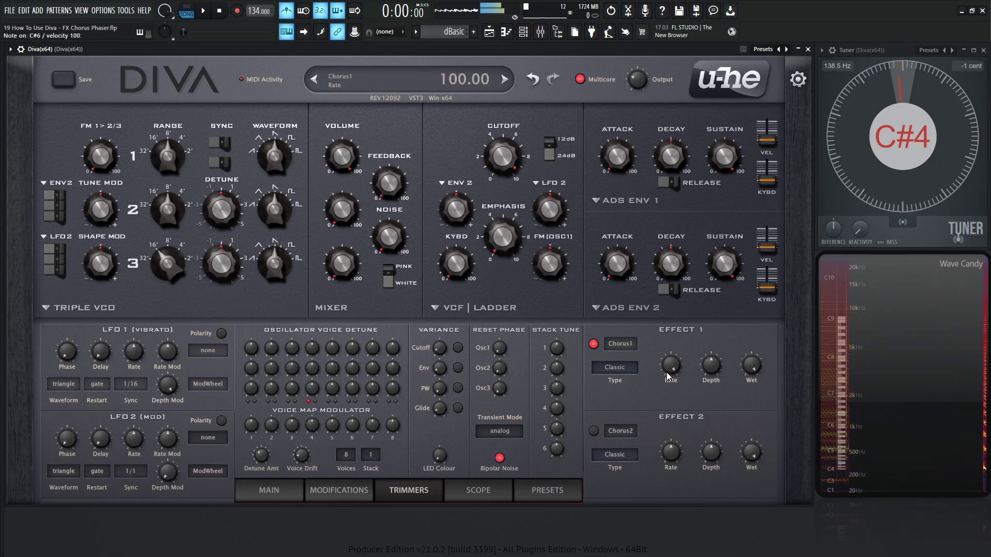
{"action": "left_click_drag", "start_coordinate": [675, 371], "coordinate": [677, 385]}
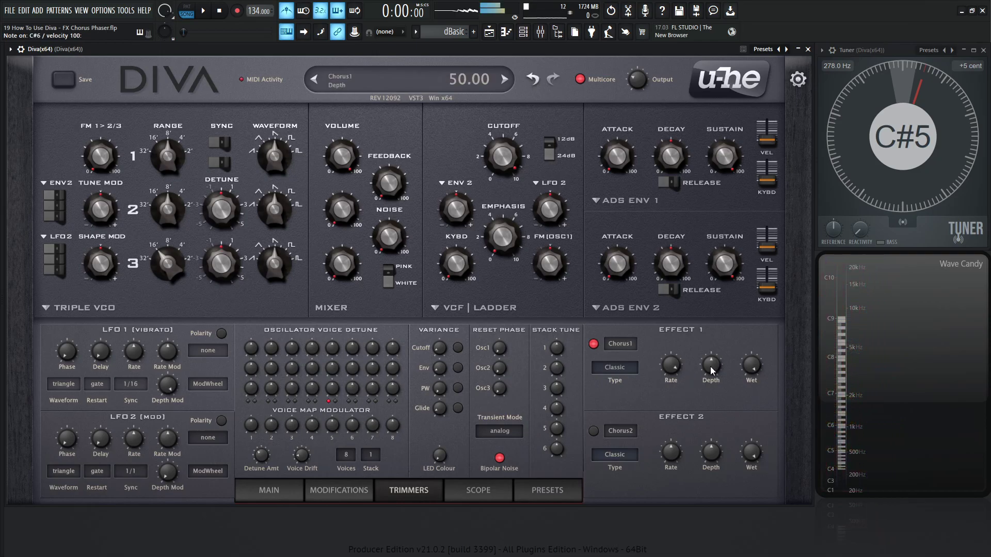
Raise the chorus depth, ease it back slightly, and cut the wet mix from 100 to 28.50.
{"action": "left_click_drag", "start_coordinate": [711, 368], "coordinate": [718, 313]}
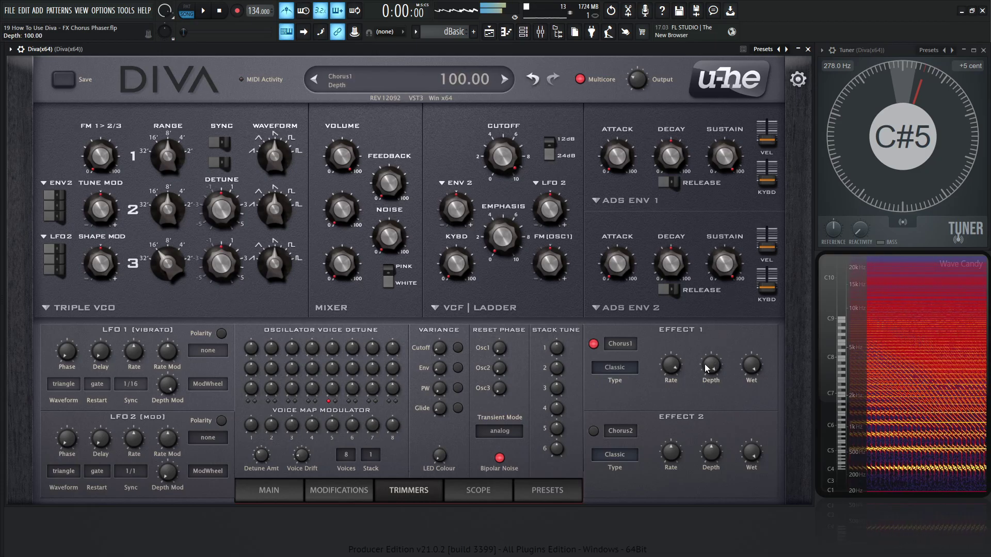
{"action": "mouse_move", "coordinate": [711, 365]}
{"action": "left_mouse_down"}
{"action": "mouse_move", "coordinate": [717, 406]}
{"action": "mouse_move", "coordinate": [723, 365]}
{"action": "left_mouse_up"}
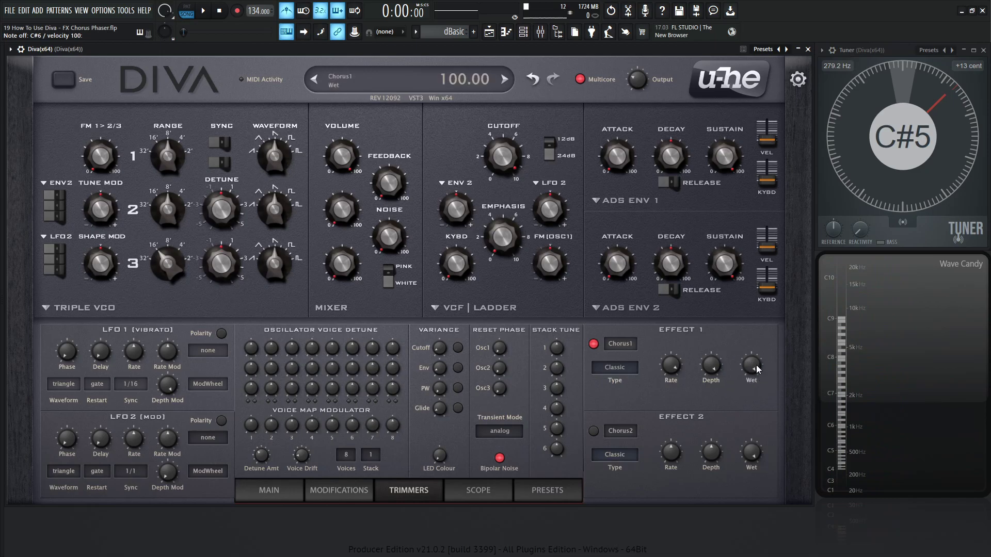
{"action": "mouse_move", "coordinate": [756, 367]}
{"action": "left_mouse_down"}
{"action": "mouse_move", "coordinate": [760, 430]}
{"action": "mouse_move", "coordinate": [751, 381]}
{"action": "left_mouse_up"}
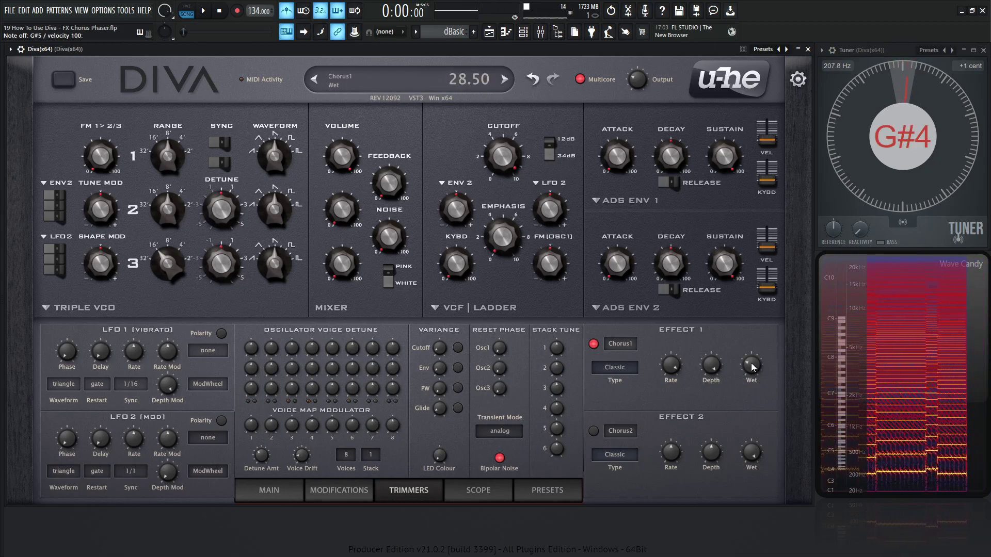
Settle wet at about 28.50, reset depth and rate to 50, and keep the Classic type.
{"action": "left_click_drag", "start_coordinate": [752, 372], "coordinate": [751, 375]}
{"action": "double_click", "coordinate": [711, 365]}
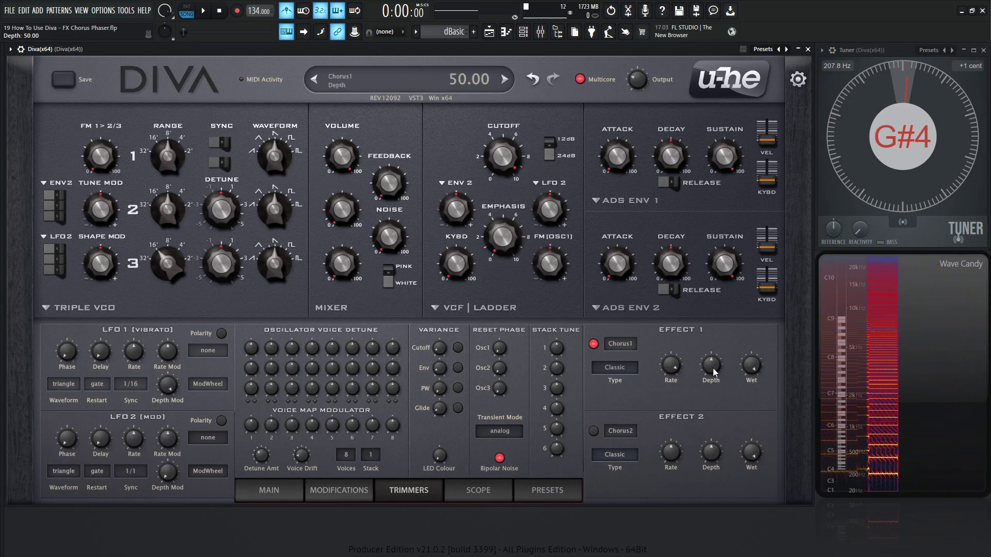
{"action": "double_click", "coordinate": [670, 367]}
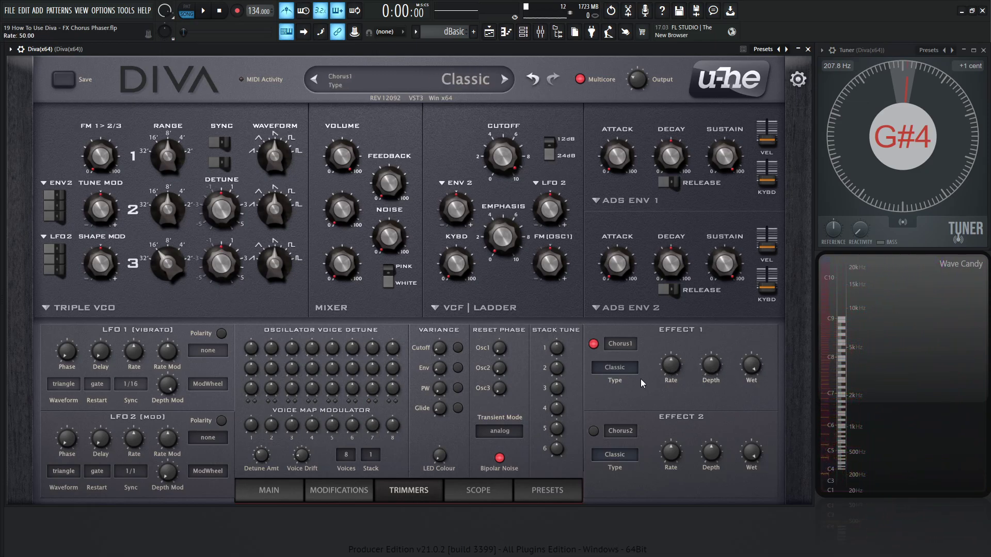
{"action": "left_click", "coordinate": [614, 368]}
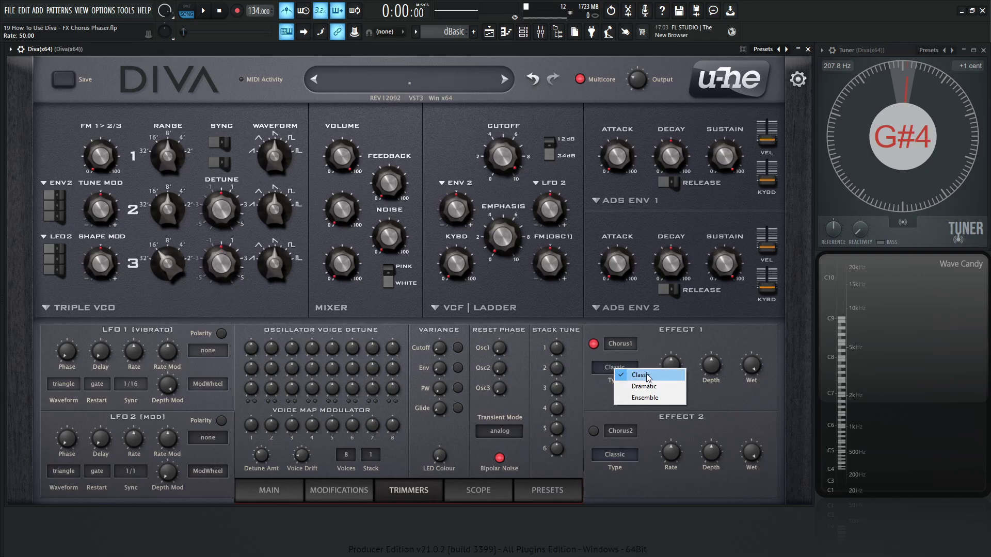
{"action": "left_click", "coordinate": [599, 398]}
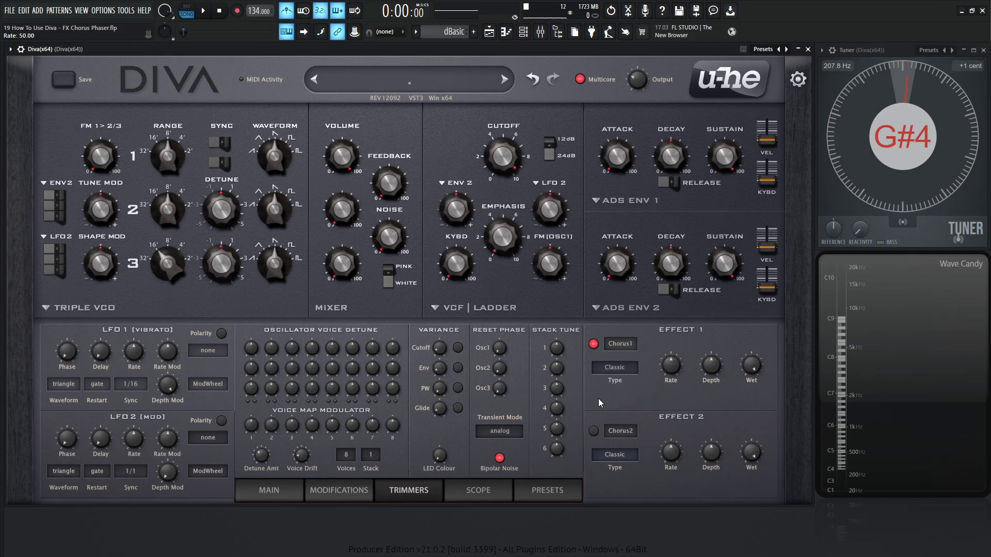
Change the chorus type to Ensemble and toggle Effect 1 off and back on.
{"action": "left_click", "coordinate": [621, 371]}
{"action": "left_click", "coordinate": [653, 397]}
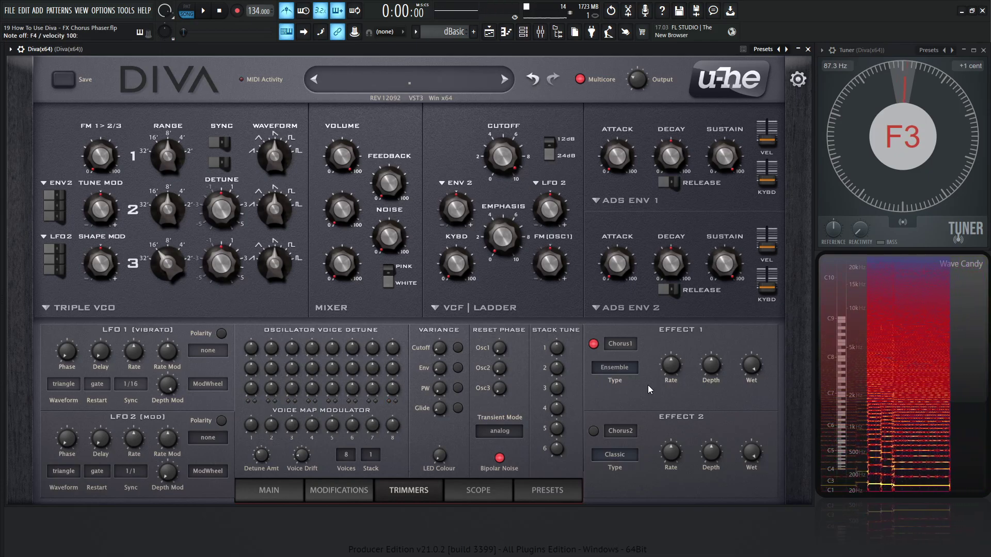
{"action": "left_click", "coordinate": [594, 345]}
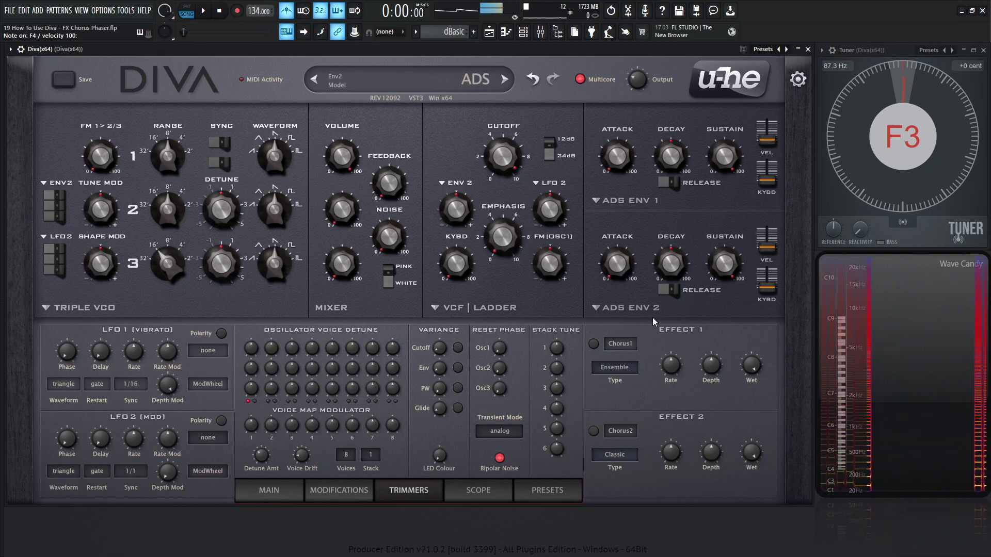
{"action": "left_click", "coordinate": [594, 344]}
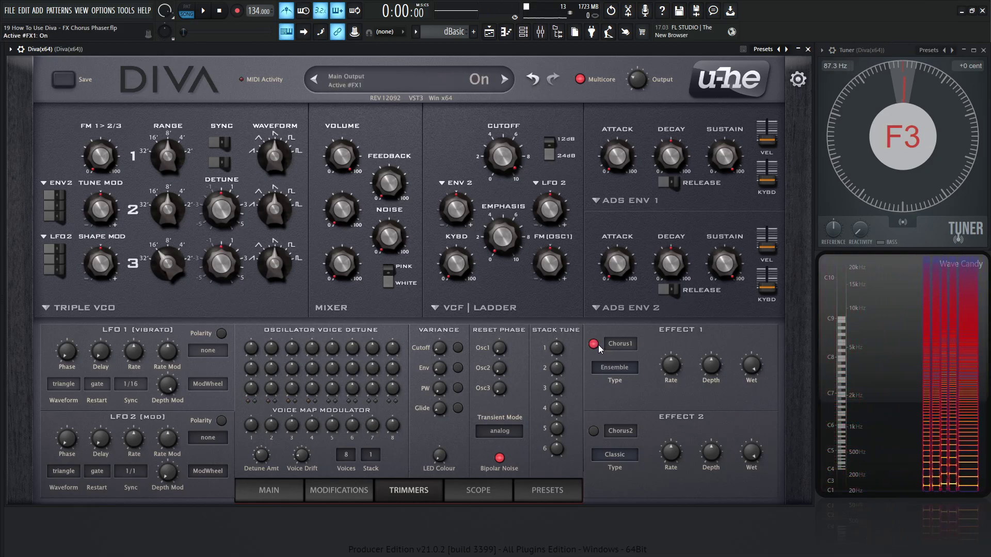
Pick Dramatic from Effect 1's chorus type list.
{"action": "left_click", "coordinate": [618, 367]}
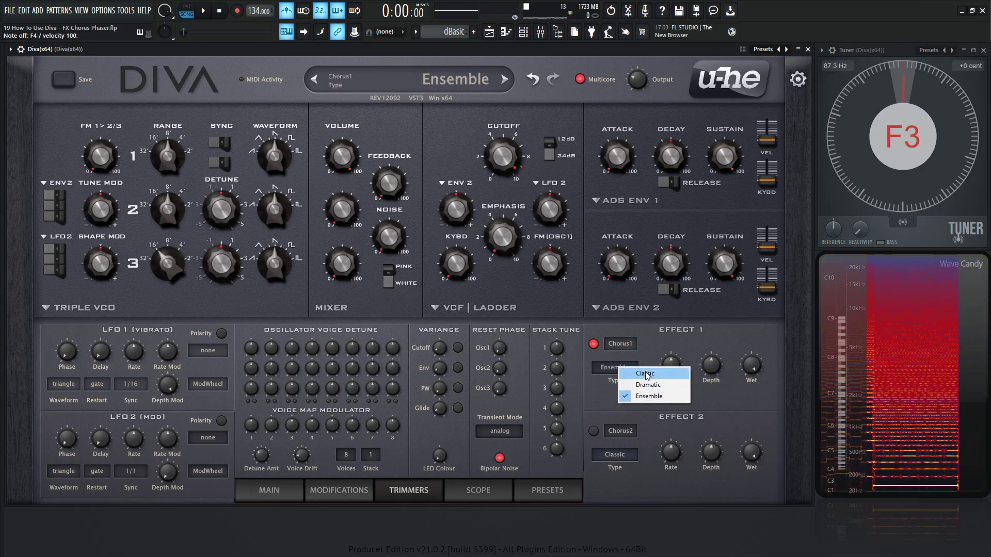
{"action": "left_click", "coordinate": [648, 384]}
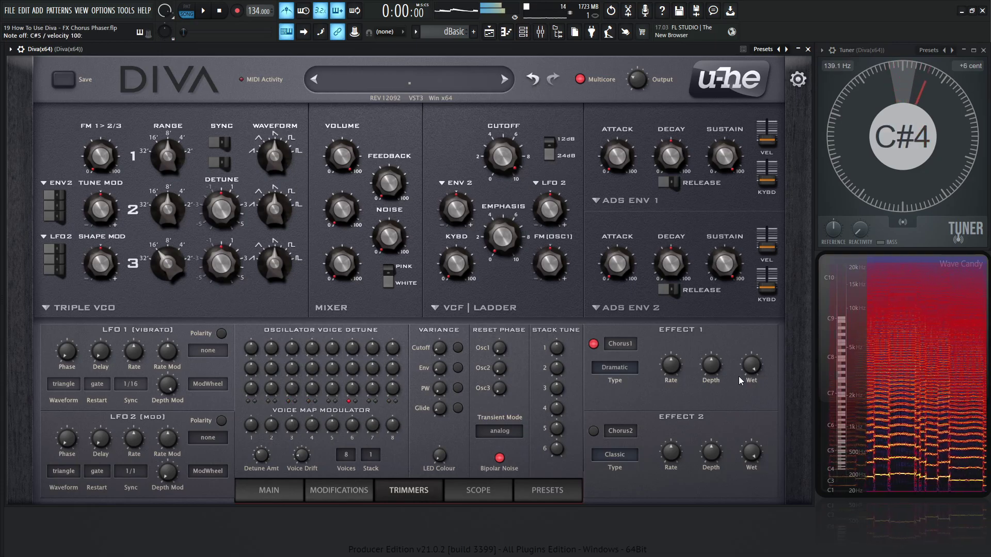
{"action": "mouse_move", "coordinate": [679, 366]}
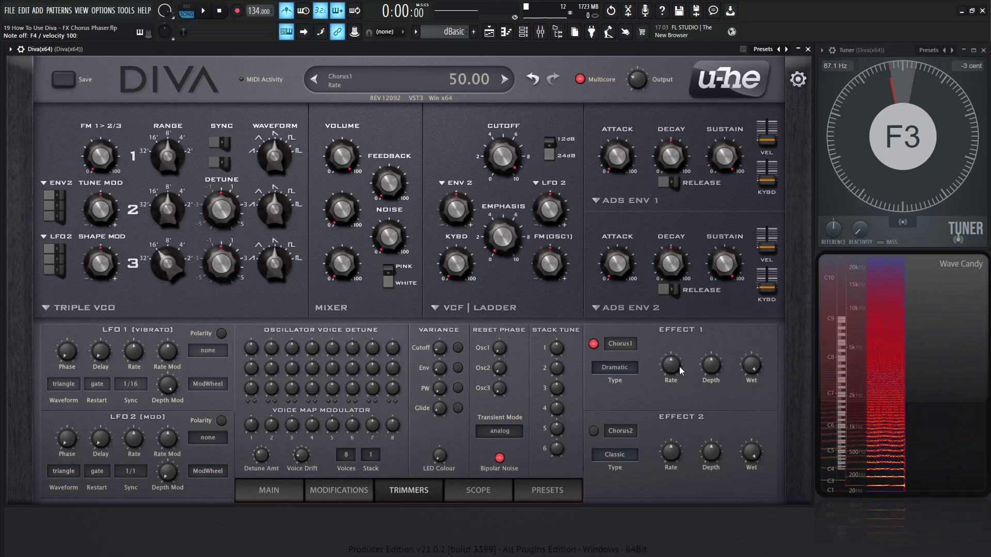
Swap Effect 1's Chorus1 for Phaser1, then bypass it briefly to compare the dry sound.
{"action": "left_click", "coordinate": [620, 344]}
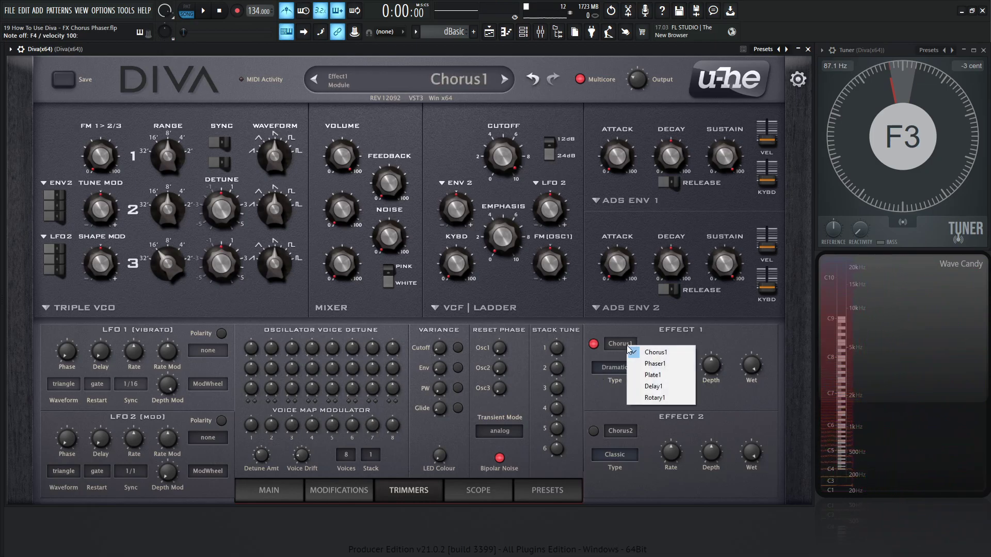
{"action": "left_click", "coordinate": [669, 364]}
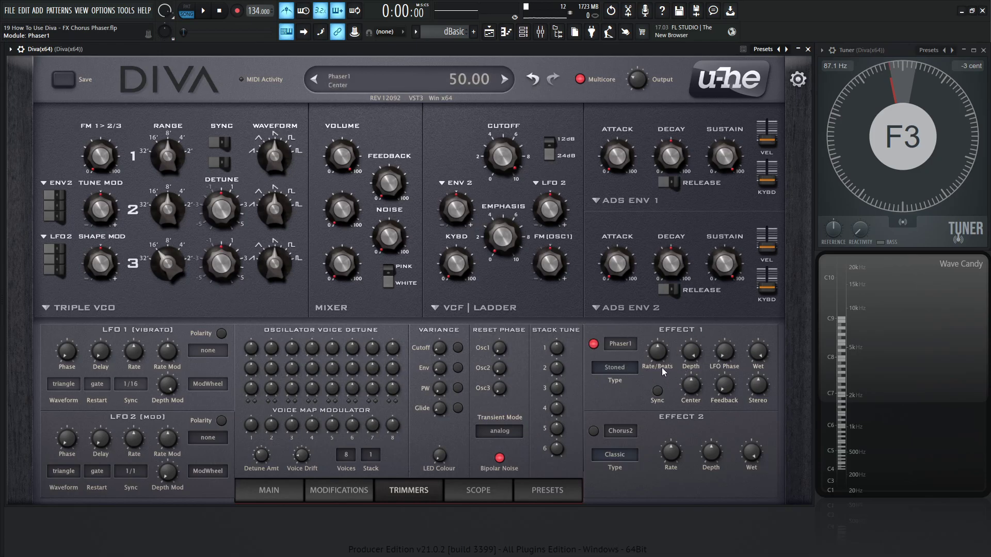
{"action": "left_click", "coordinate": [594, 344]}
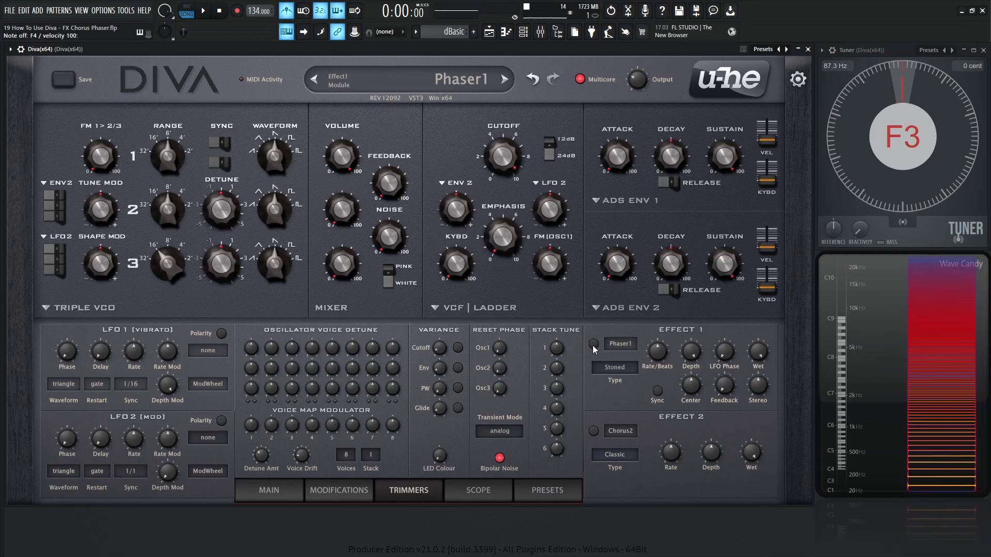
{"action": "left_click", "coordinate": [593, 345]}
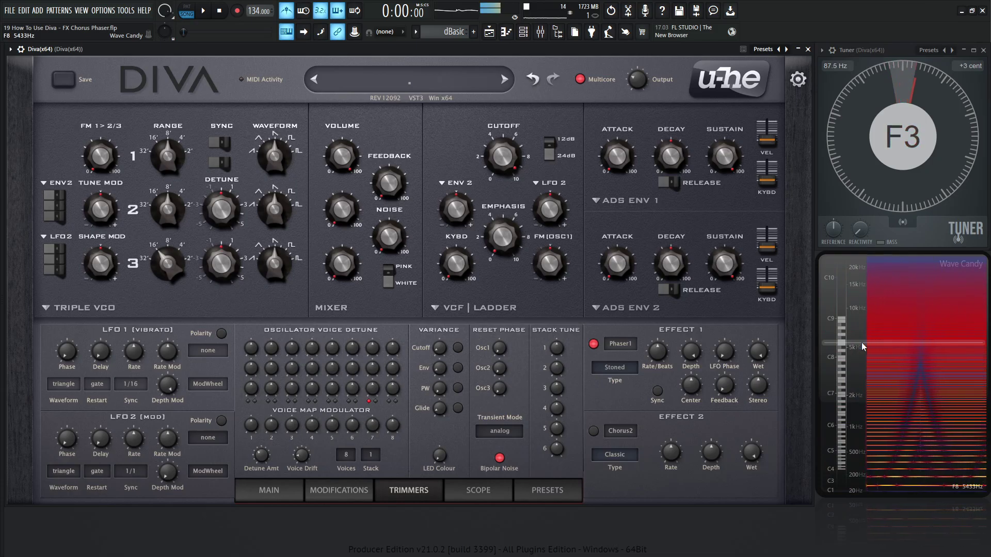
Raise the phaser rate to 75, enable tempo Sync, and set the synced rate to 0.50.
{"action": "mouse_move", "coordinate": [667, 370]}
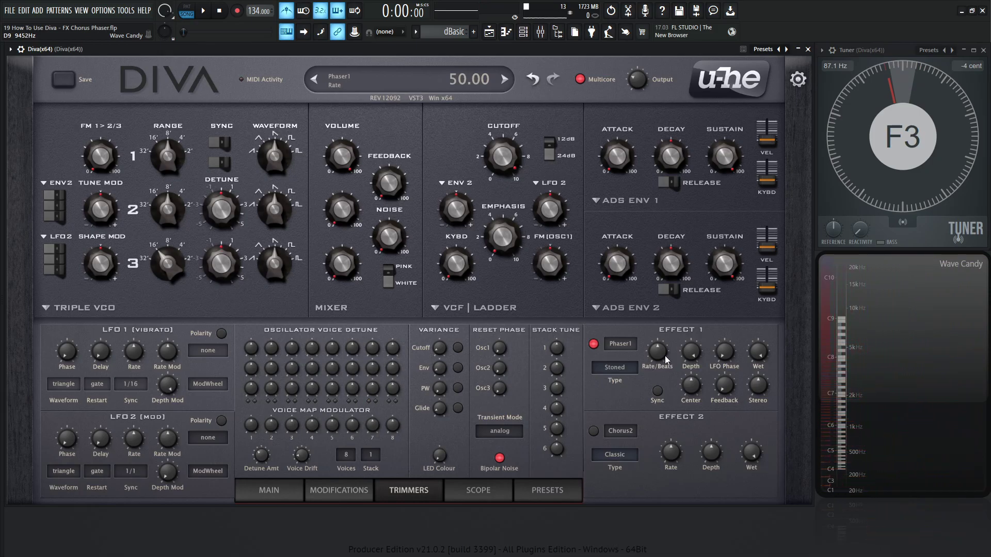
{"action": "left_click_drag", "start_coordinate": [666, 359], "coordinate": [663, 318]}
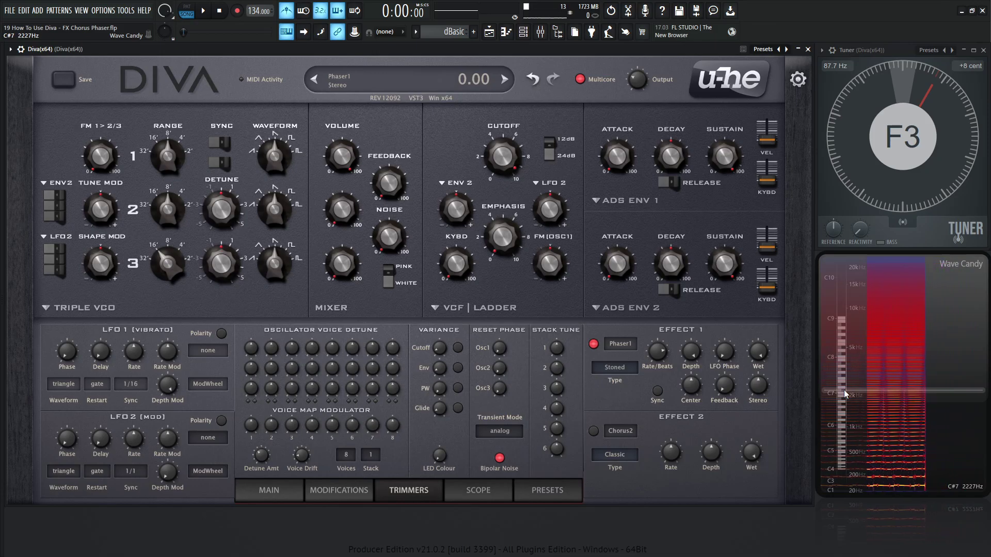
{"action": "left_click", "coordinate": [657, 392]}
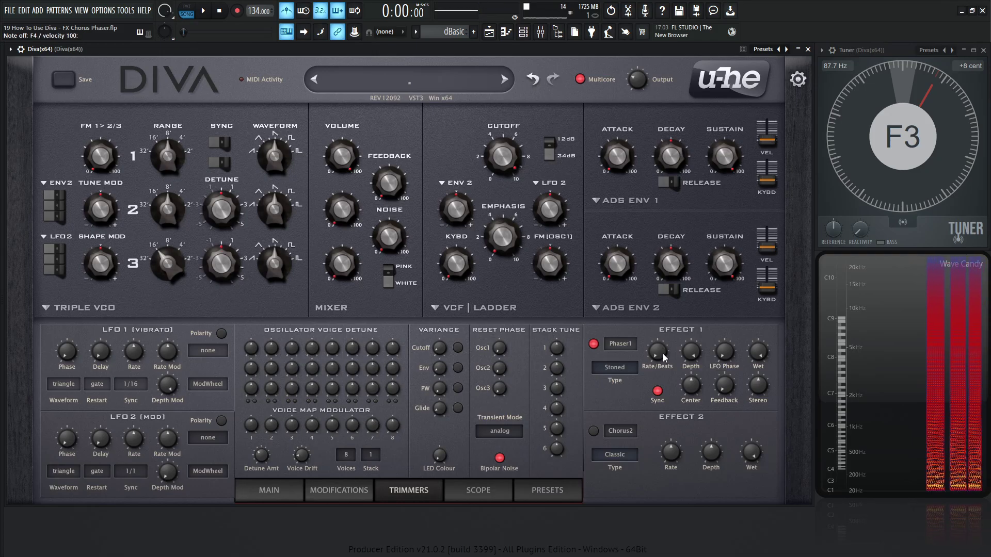
{"action": "left_click_drag", "start_coordinate": [661, 352], "coordinate": [661, 350]}
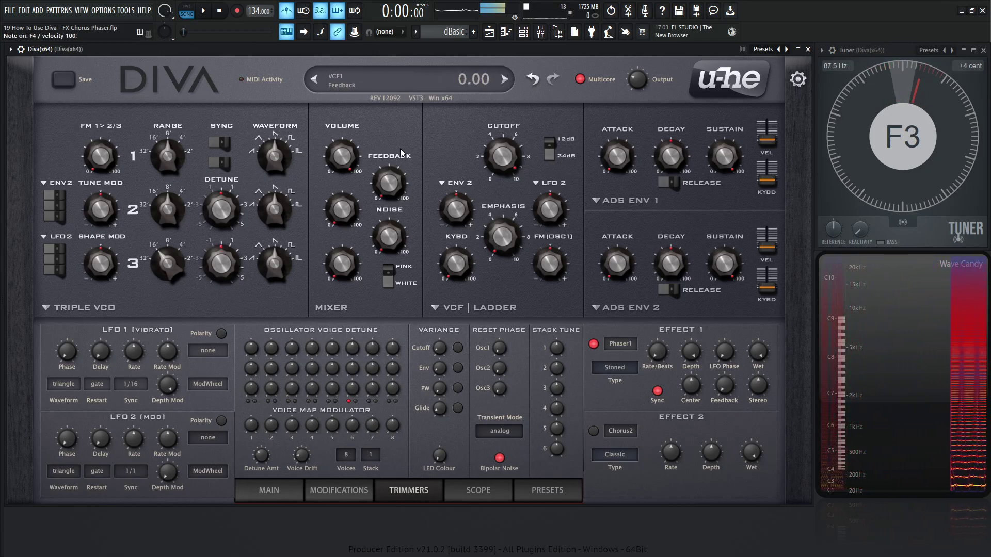
Play the pattern to hear the synced phaser, then stop playback.
{"action": "key", "text": "l"}
{"action": "key", "text": "space"}
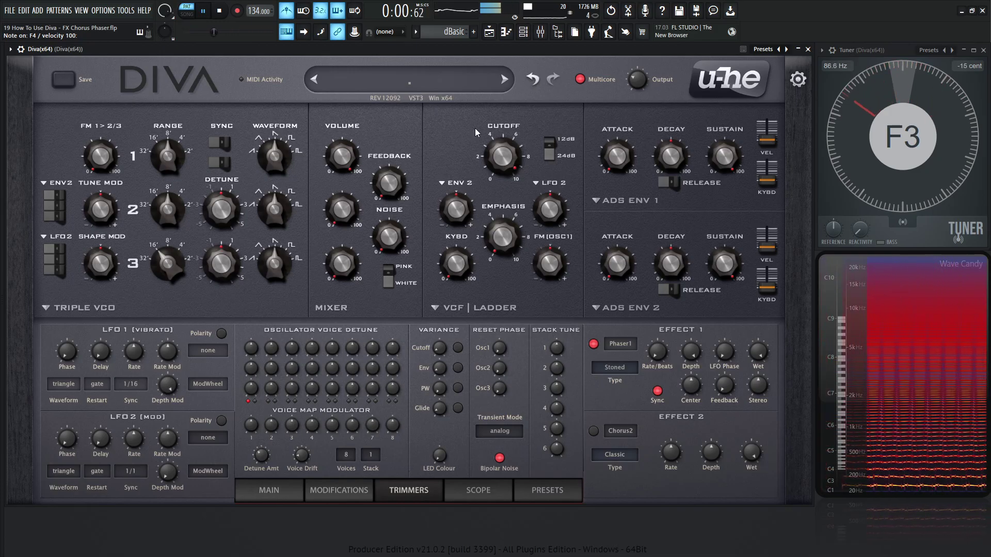
{"action": "mouse_move", "coordinate": [478, 138]}
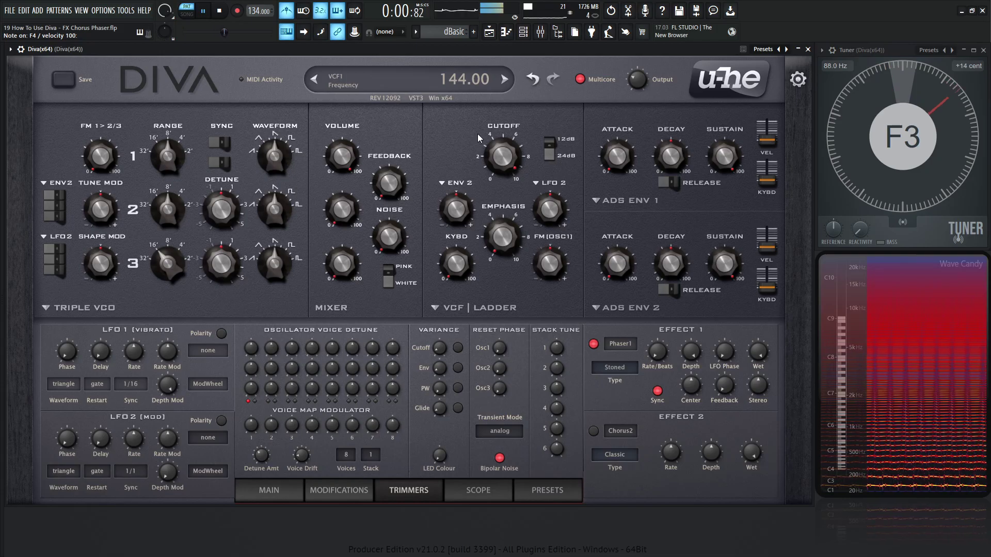
{"action": "key", "text": "space"}
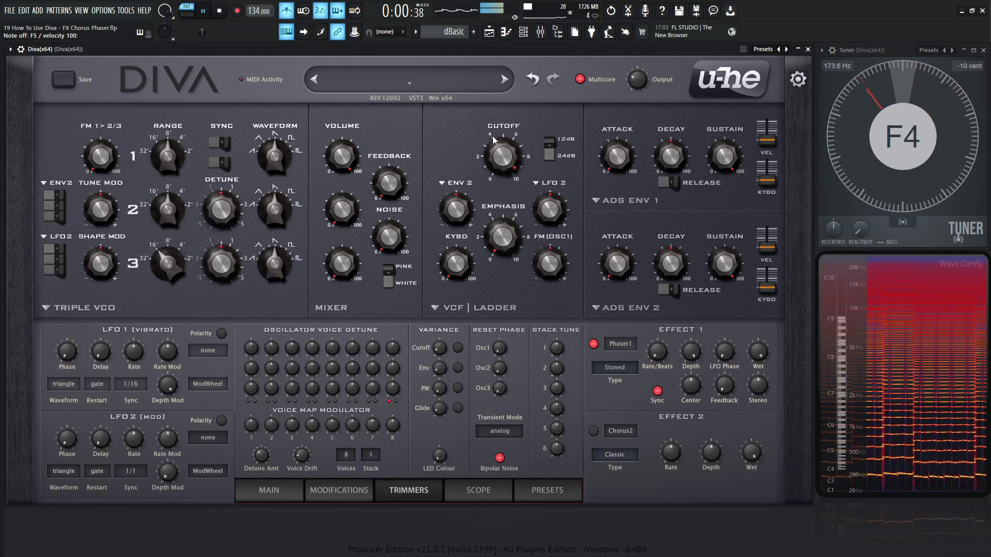
{"action": "mouse_move", "coordinate": [673, 164]}
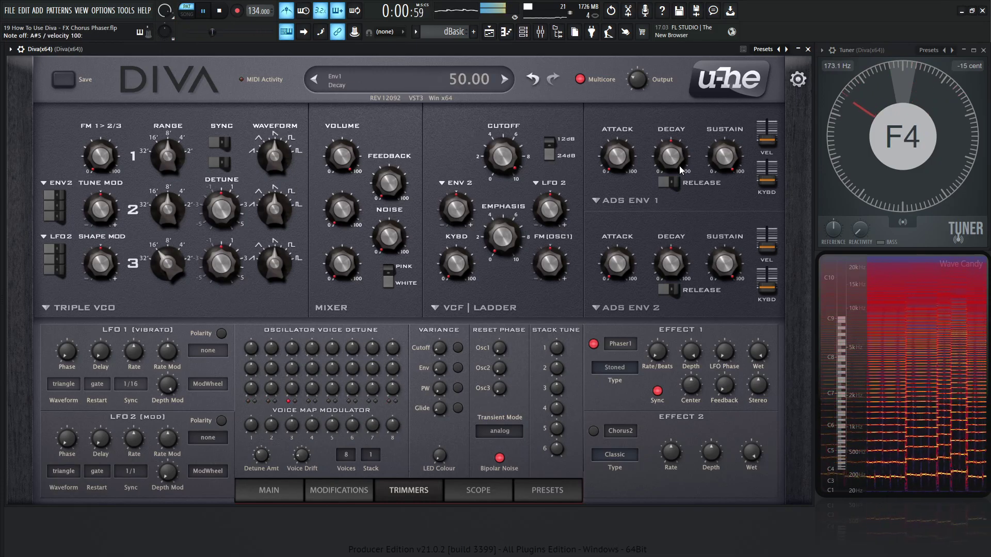
Stop playback and adjust the Phaser1 Depth knob.
{"action": "key", "text": "space"}
{"action": "mouse_move", "coordinate": [719, 365]}
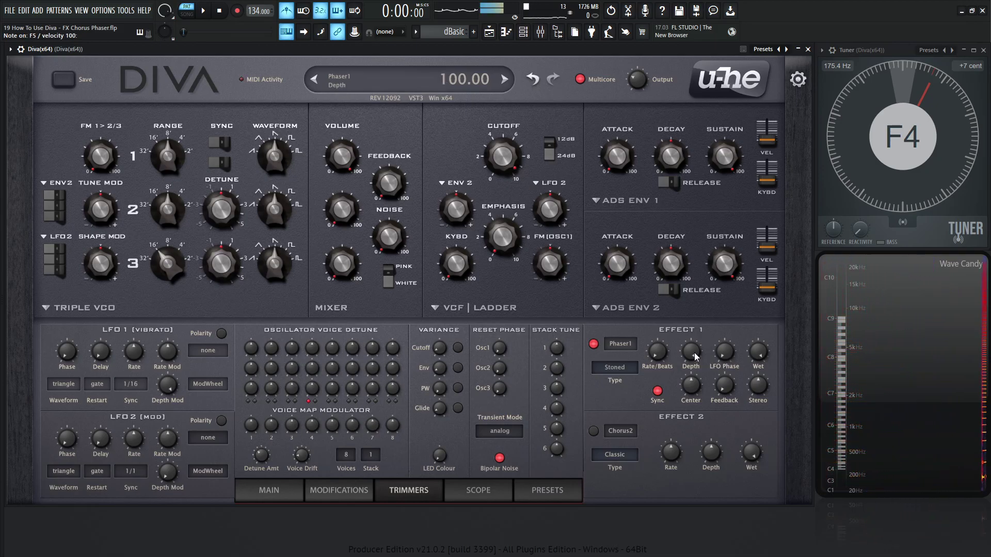
{"action": "left_click_drag", "start_coordinate": [694, 352], "coordinate": [703, 236]}
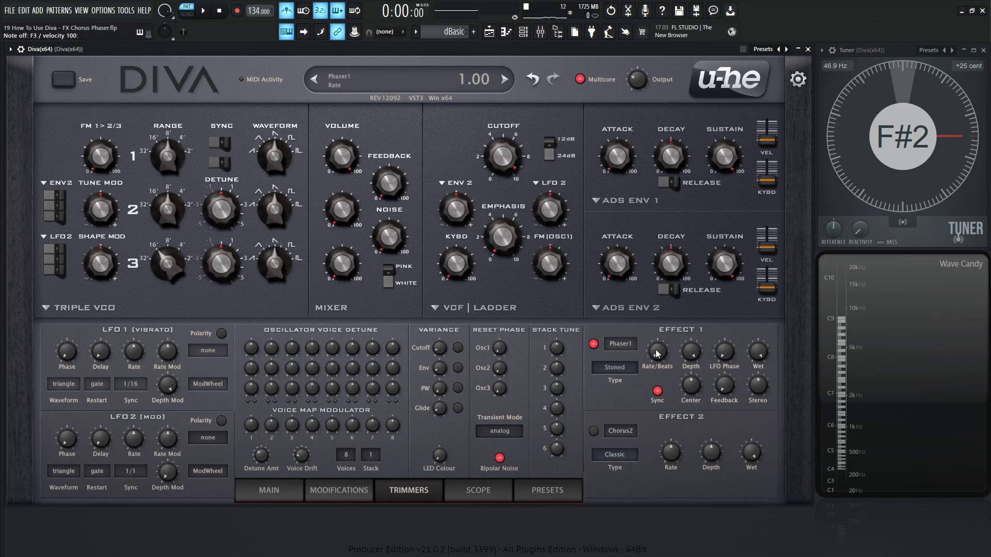
Turn off phaser tempo sync, audition a note, and raise the rate to about 61 and LFO phase to about 41.5.
{"action": "left_click", "coordinate": [658, 392]}
{"action": "key", "text": "z"}
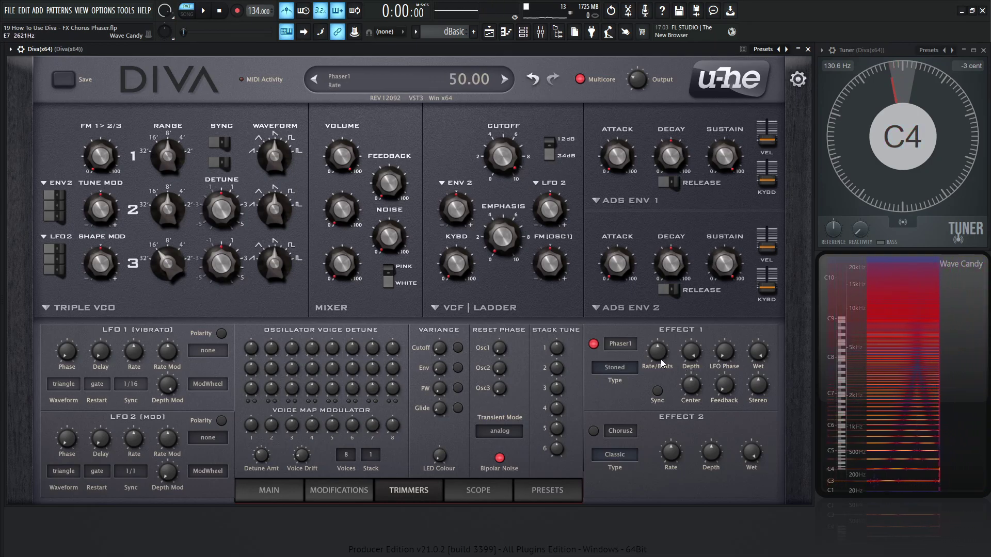
{"action": "key", "text": "z"}
{"action": "left_click_drag", "start_coordinate": [658, 353], "coordinate": [675, 336]}
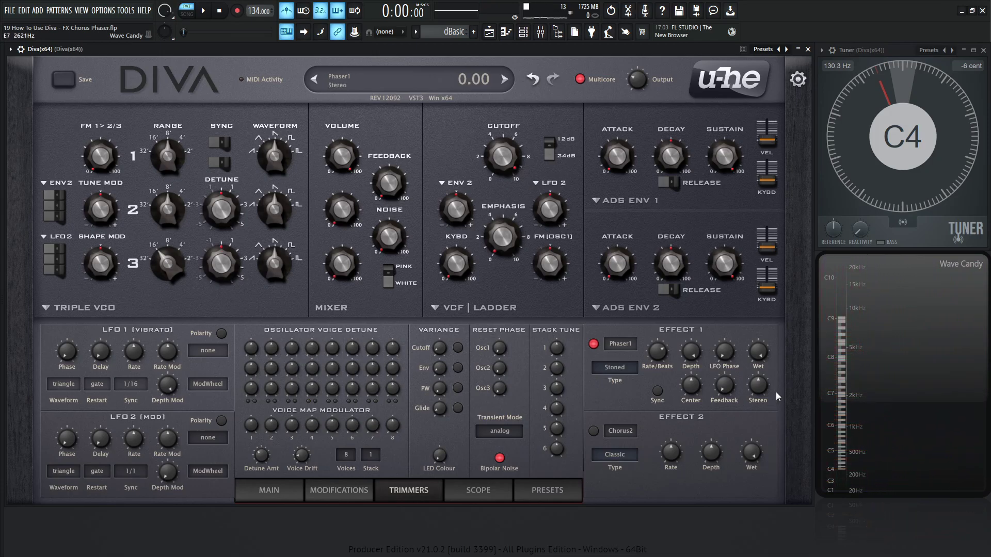
{"action": "left_click_drag", "start_coordinate": [727, 356], "coordinate": [729, 316]}
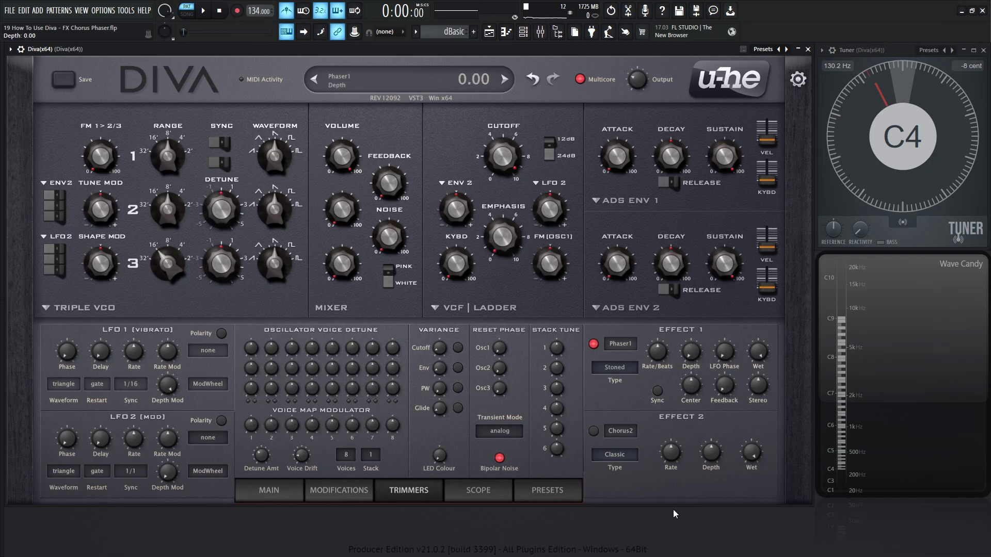
Turn the phaser feedback up near maximum, then sweep the center from 58.5 down to 47.5.
{"action": "left_click_drag", "start_coordinate": [726, 386], "coordinate": [735, 244]}
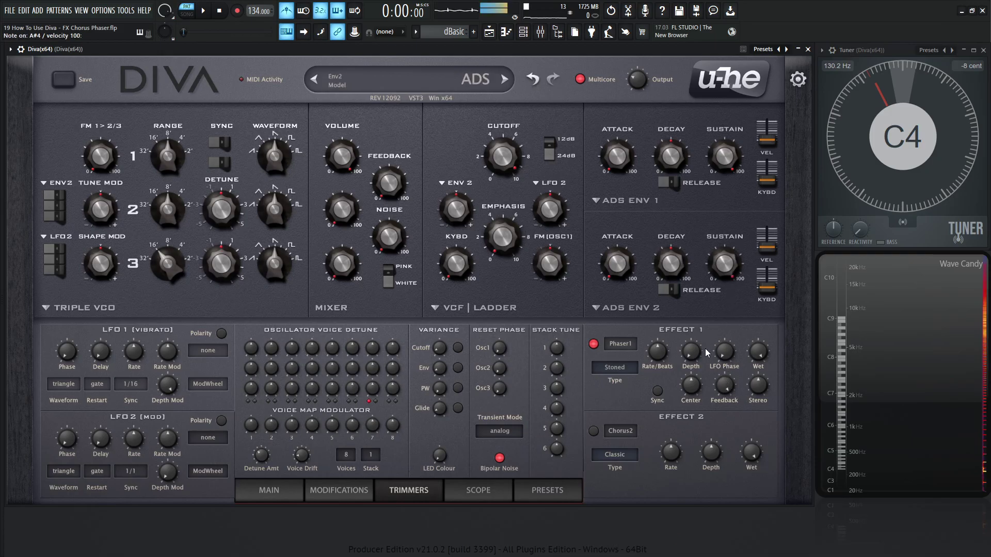
{"action": "mouse_move", "coordinate": [692, 388]}
{"action": "left_mouse_down"}
{"action": "mouse_move", "coordinate": [706, 318]}
{"action": "mouse_move", "coordinate": [689, 417]}
{"action": "mouse_move", "coordinate": [704, 331]}
{"action": "mouse_move", "coordinate": [705, 374]}
{"action": "left_mouse_up"}
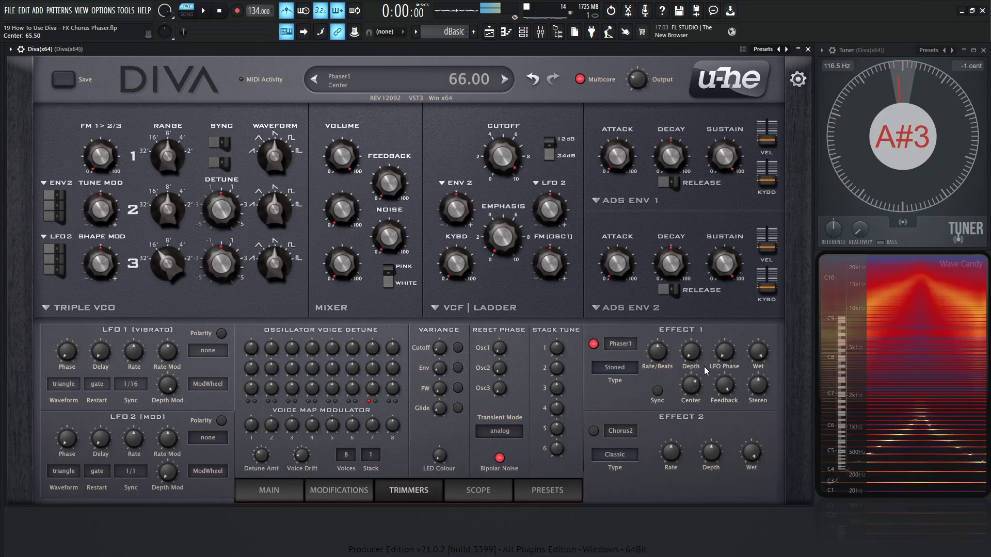
{"action": "left_click_drag", "start_coordinate": [709, 326], "coordinate": [728, 405]}
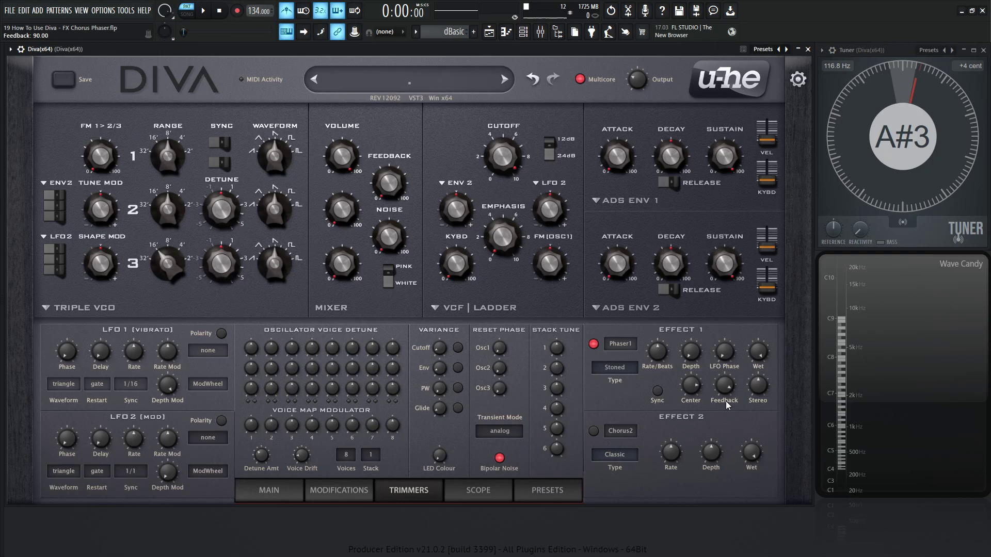
{"action": "mouse_move", "coordinate": [730, 400]}
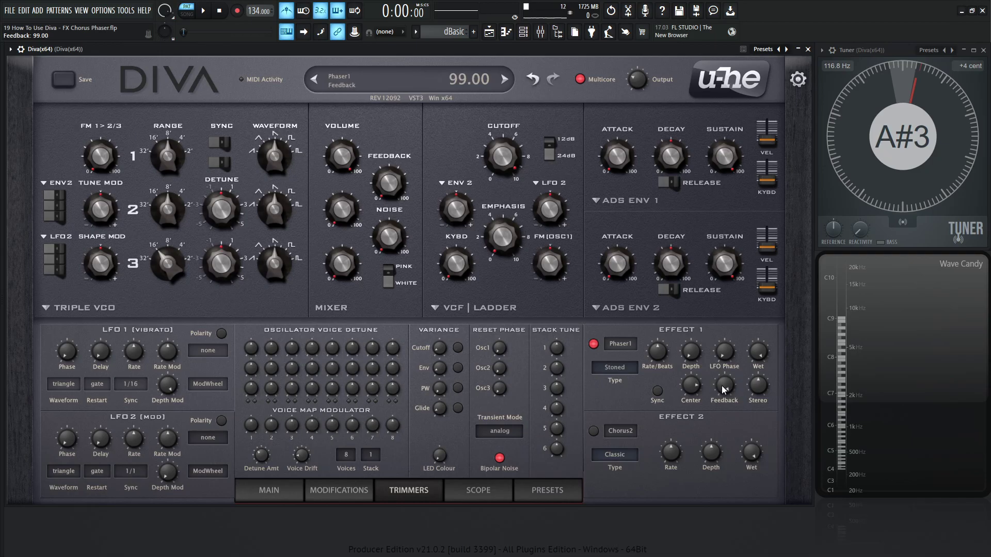
Set the phaser center to 94, drop feedback from maximum, then bring it back to about 40.
{"action": "left_click_drag", "start_coordinate": [691, 385], "coordinate": [694, 296]}
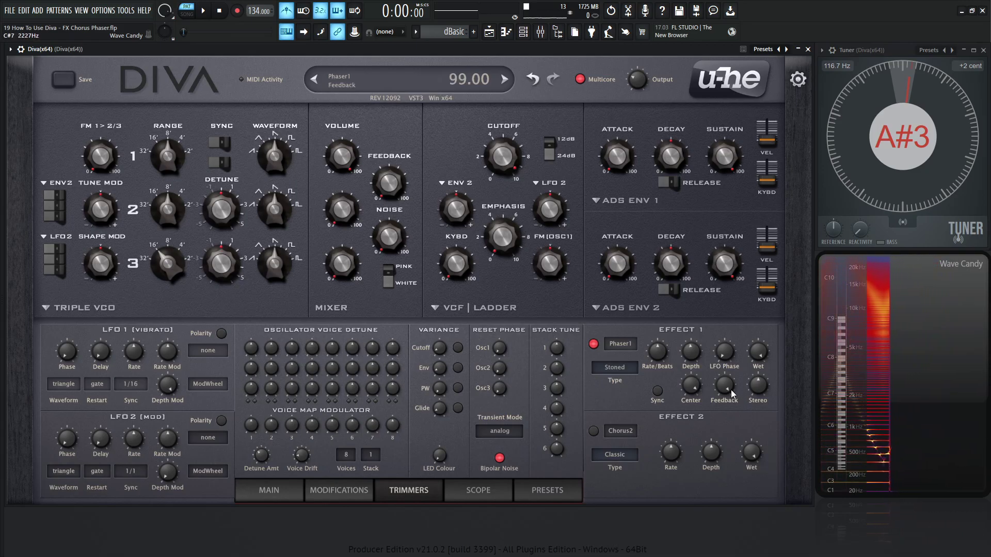
{"action": "left_click_drag", "start_coordinate": [726, 388], "coordinate": [733, 463]}
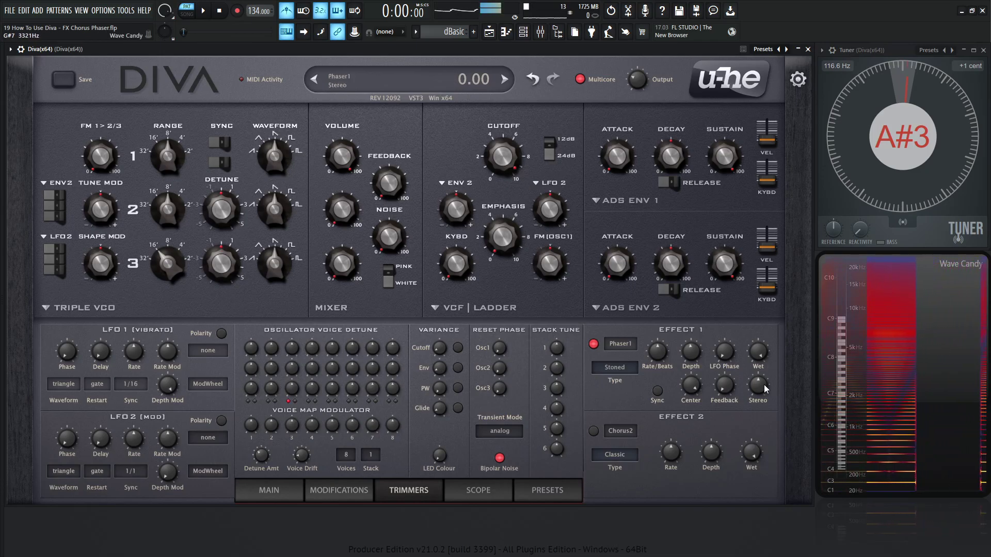
{"action": "left_click_drag", "start_coordinate": [729, 394], "coordinate": [725, 258]}
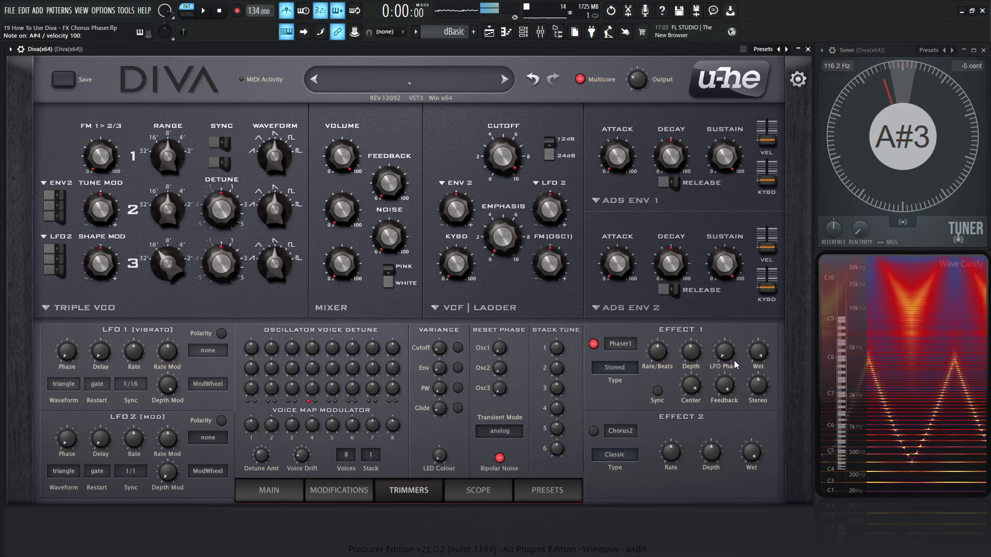
Keep the phaser type on Stoned, return the depth to about 50, and narrow the stereo spread to -2.
{"action": "mouse_move", "coordinate": [726, 393]}
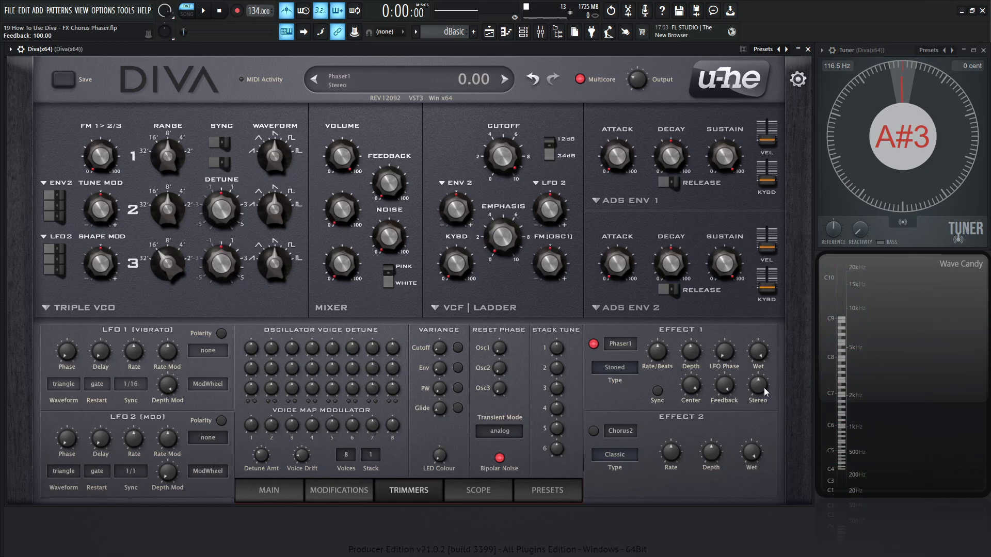
{"action": "left_click", "coordinate": [619, 369]}
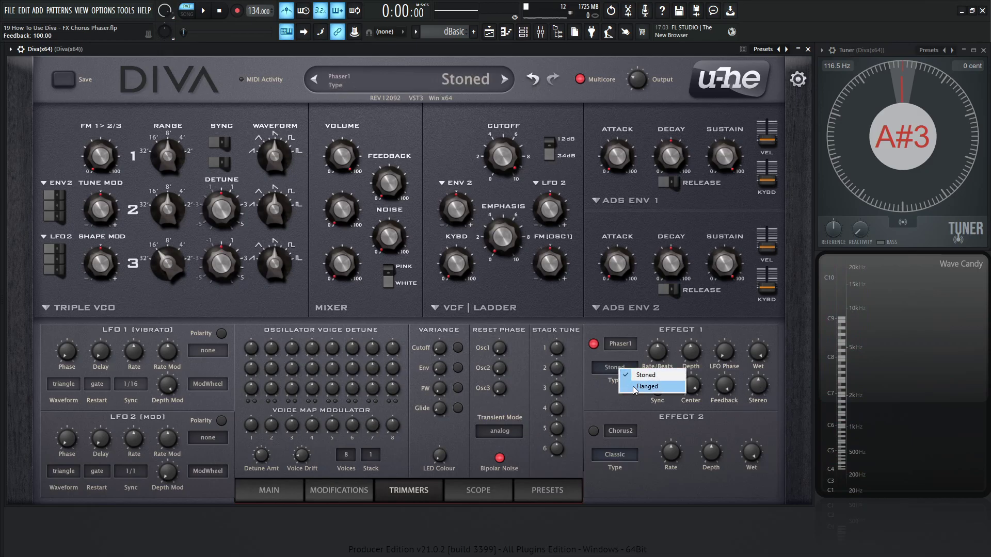
{"action": "left_click", "coordinate": [615, 404]}
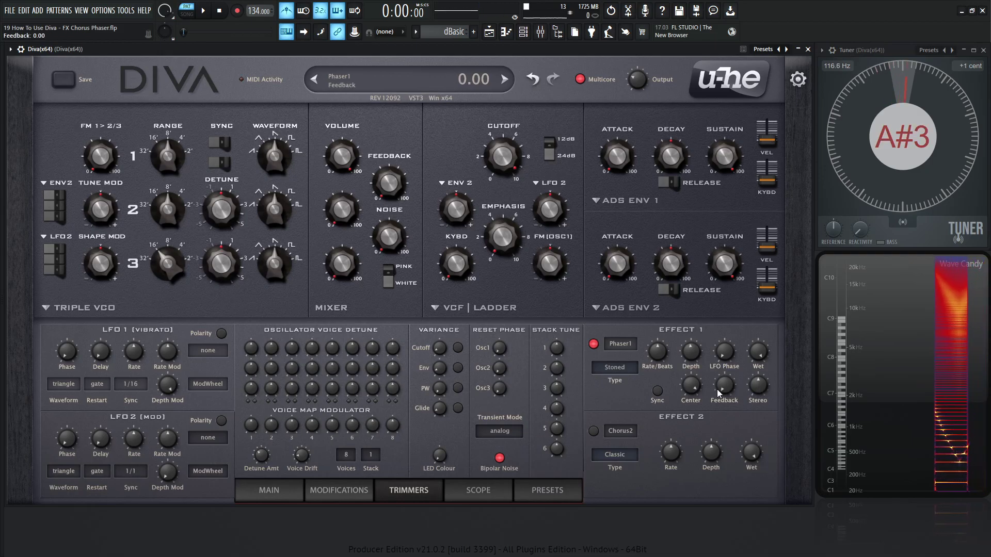
{"action": "left_click_drag", "start_coordinate": [692, 352], "coordinate": [659, 337]}
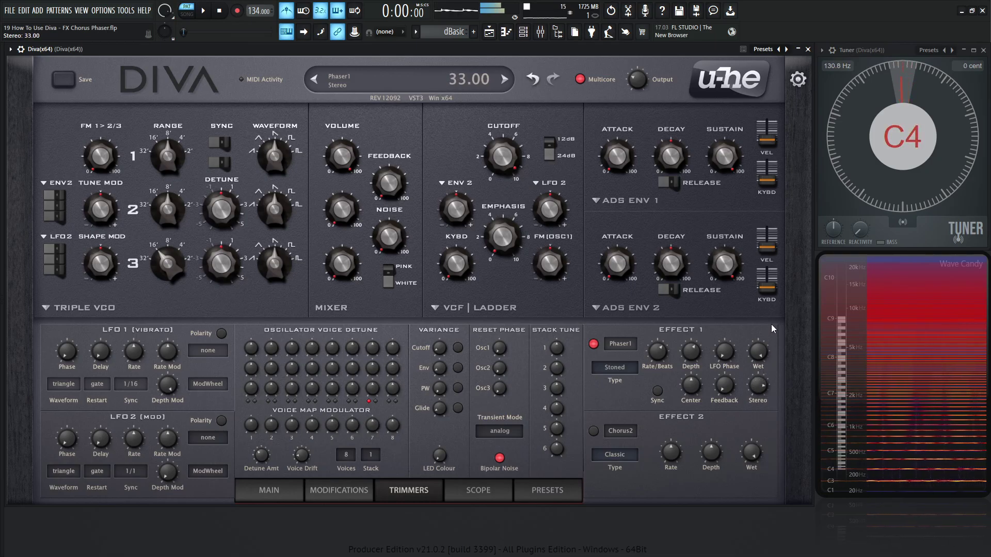
{"action": "left_click_drag", "start_coordinate": [771, 325], "coordinate": [662, 370]}
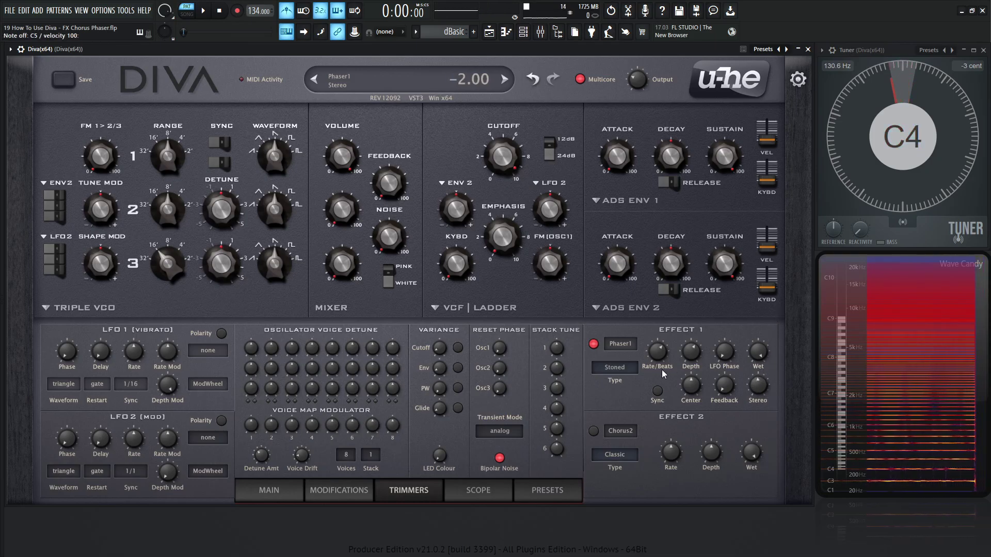
Audition the Flanged phaser type while sweeping stereo spread to about -5.5, then return to Stoned.
{"action": "left_click", "coordinate": [622, 367]}
{"action": "left_click", "coordinate": [672, 387]}
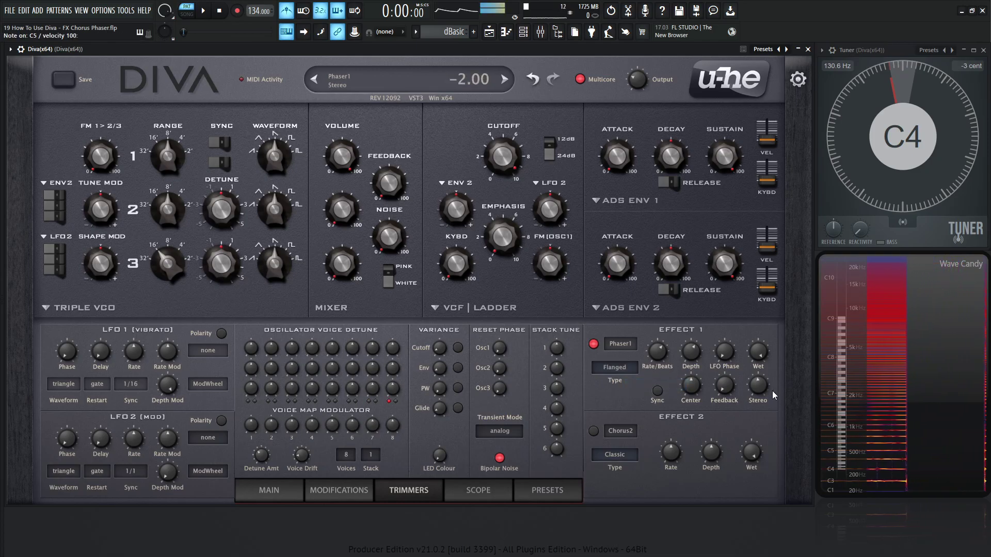
{"action": "left_click_drag", "start_coordinate": [760, 388], "coordinate": [761, 424]}
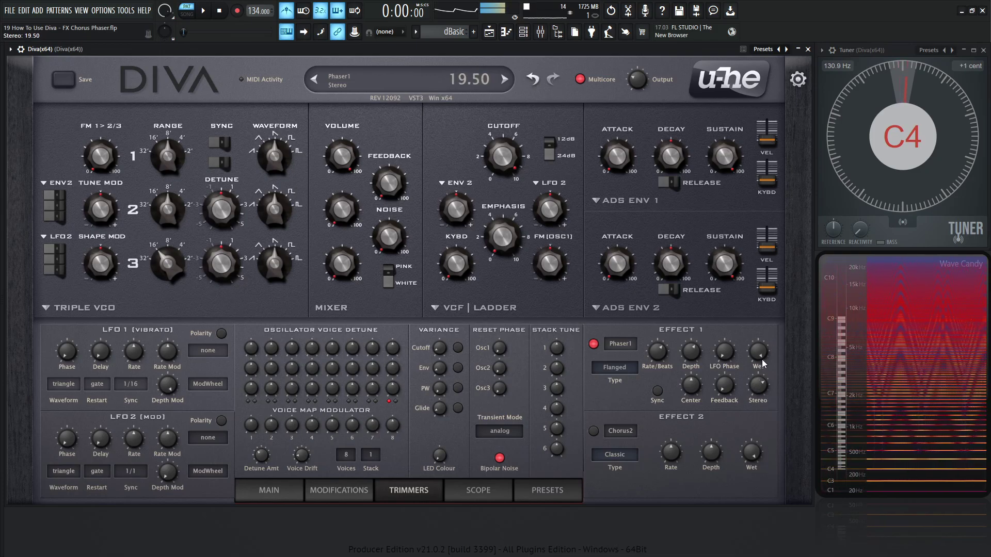
{"action": "left_click_drag", "start_coordinate": [763, 363], "coordinate": [763, 396]}
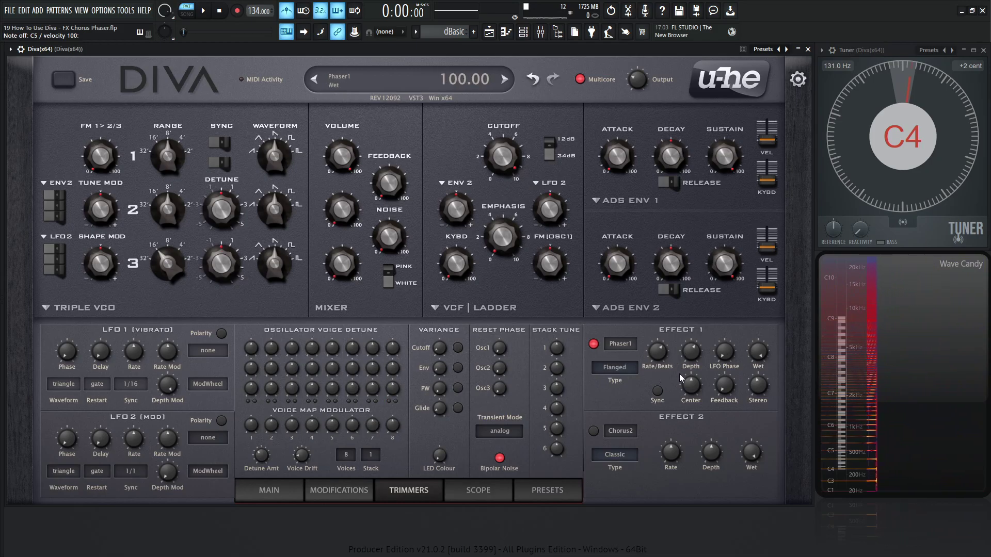
{"action": "left_click", "coordinate": [621, 371]}
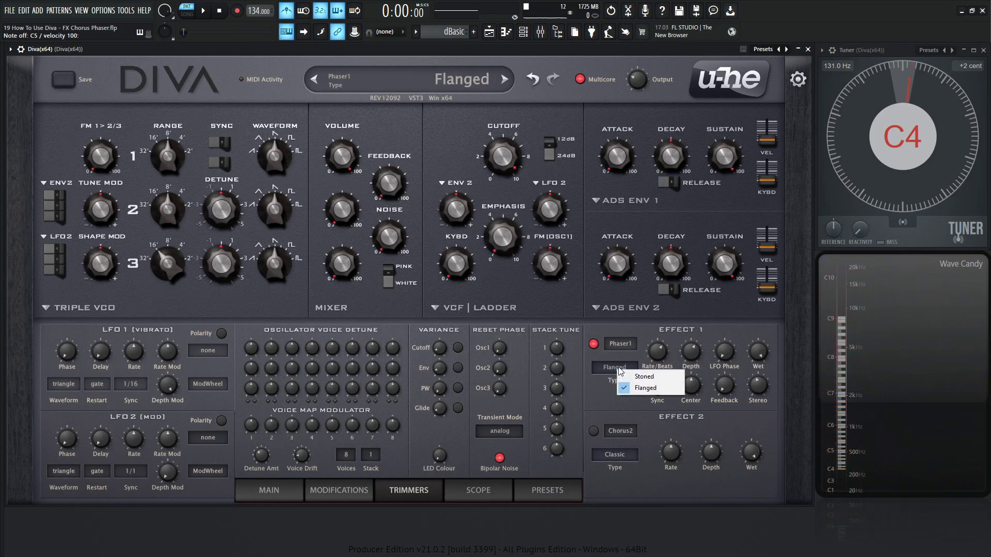
{"action": "left_click", "coordinate": [644, 376]}
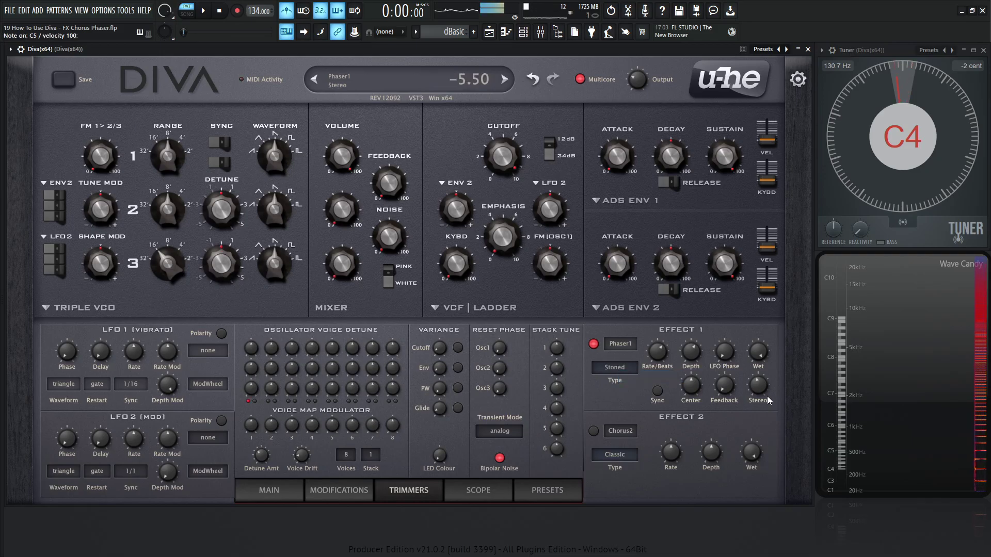
Bring the stereo spread back near zero, then sweep the phaser center up and down to about 71.
{"action": "left_click_drag", "start_coordinate": [759, 388], "coordinate": [757, 363]}
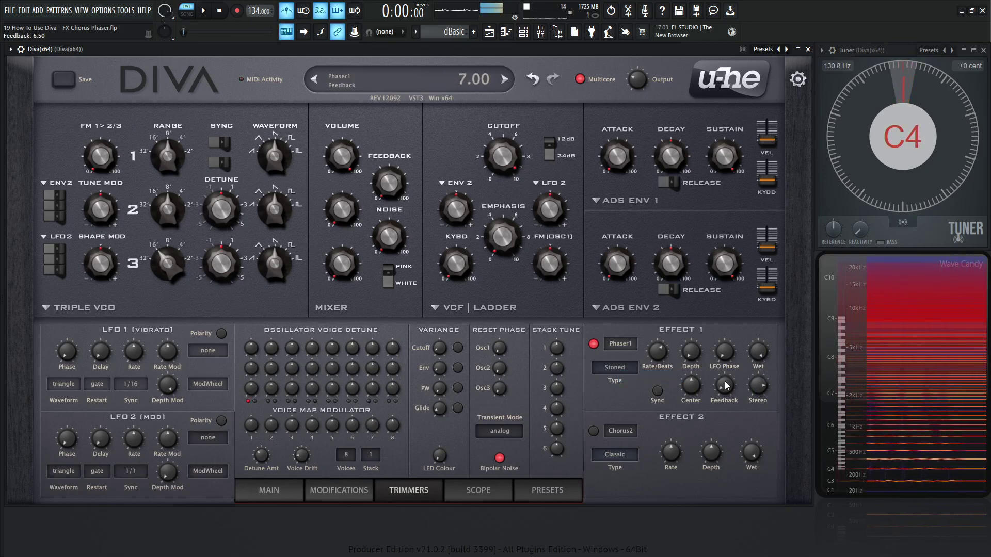
{"action": "left_click_drag", "start_coordinate": [691, 385], "coordinate": [691, 356]}
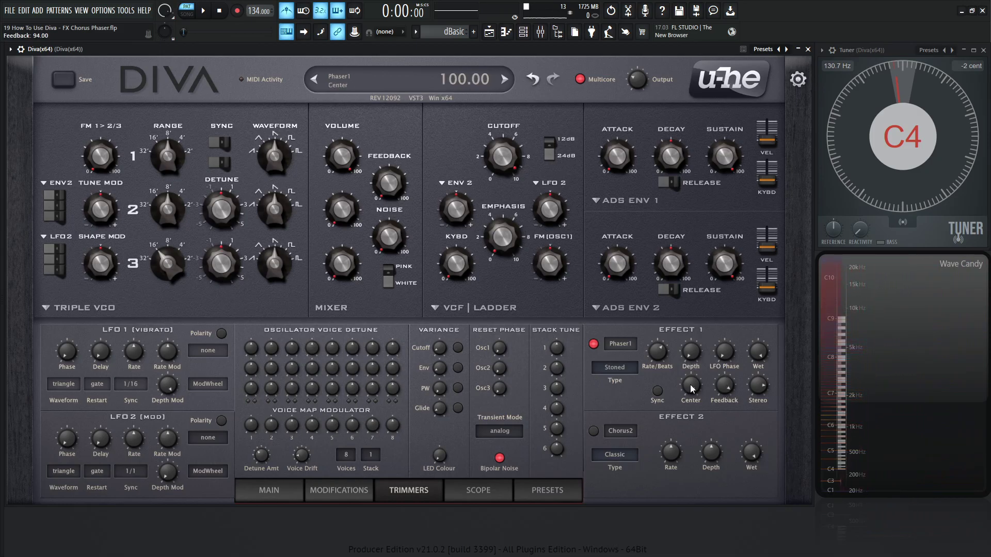
{"action": "left_click_drag", "start_coordinate": [691, 384], "coordinate": [696, 424]}
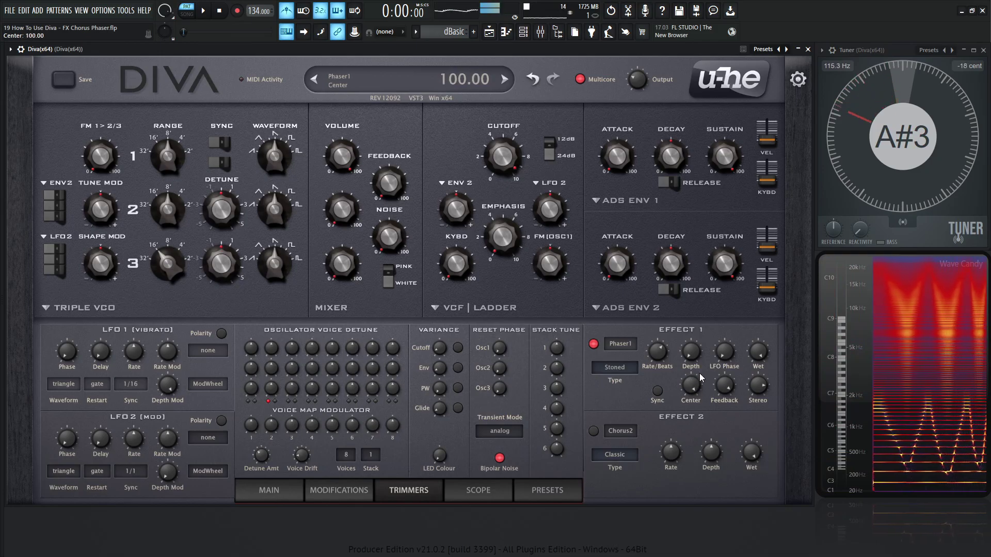
Switch the phaser to Flanged and sweep the center near maximum, settling around 57.
{"action": "left_click", "coordinate": [639, 366]}
{"action": "left_click", "coordinate": [652, 392]}
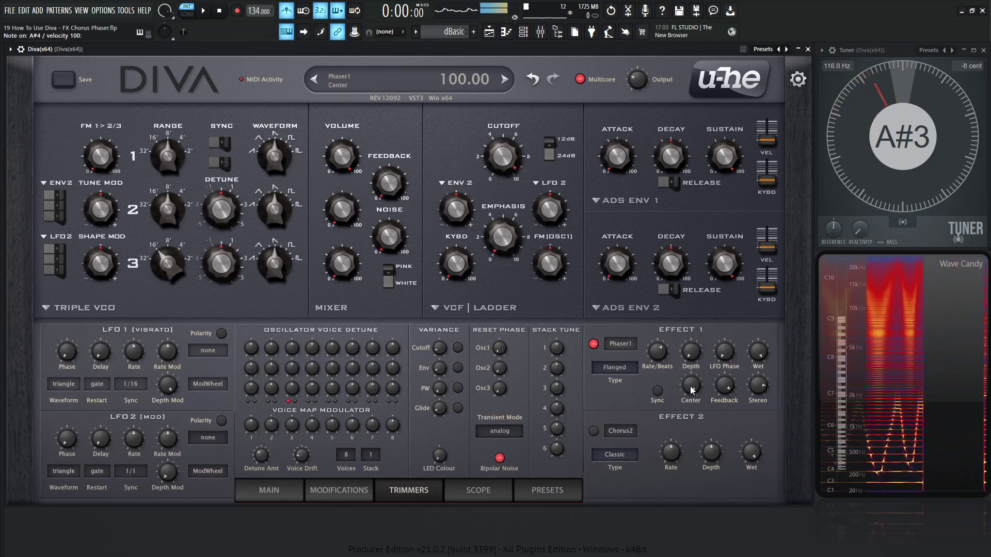
{"action": "left_click_drag", "start_coordinate": [694, 439], "coordinate": [696, 391]}
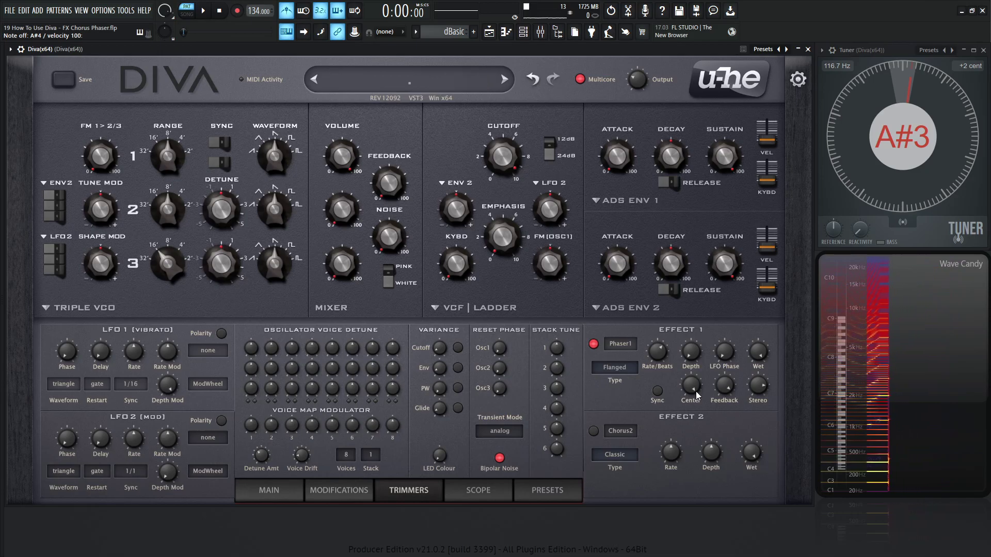
{"action": "left_click_drag", "start_coordinate": [692, 384], "coordinate": [692, 401]}
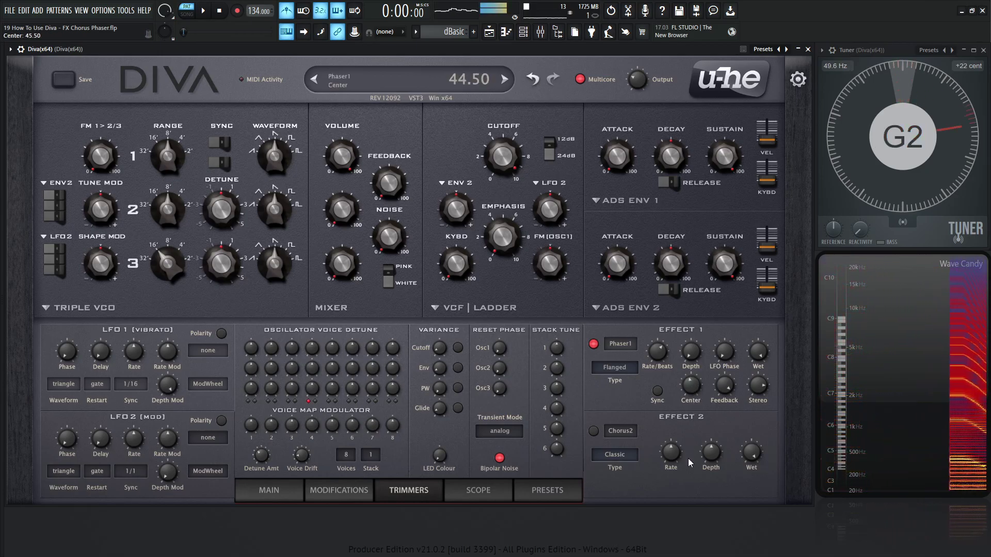
{"action": "left_click_drag", "start_coordinate": [689, 462], "coordinate": [697, 405]}
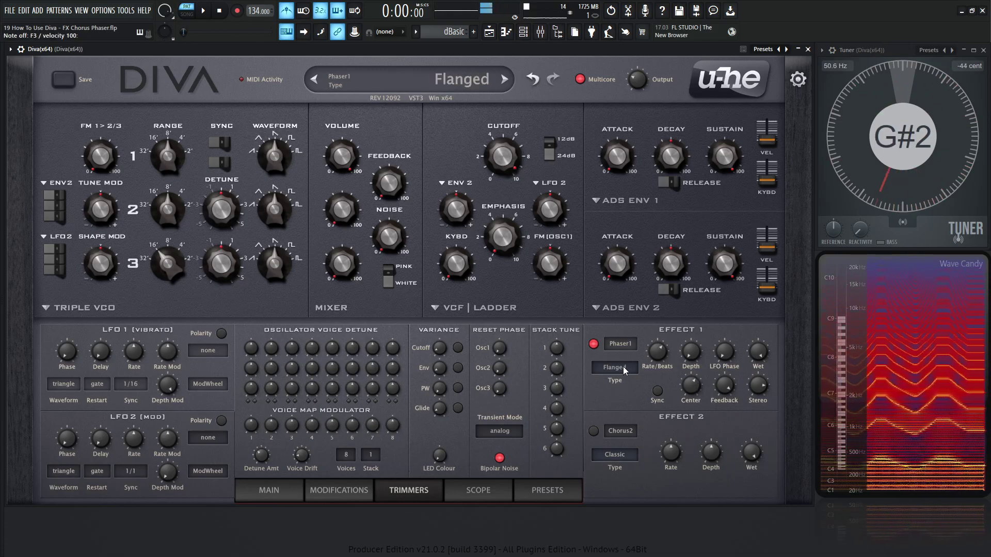
Set the phaser center to about 70, then flip between Stoned and Flanged repeatedly, ending on Stoned.
{"action": "scroll", "coordinate": [624, 368], "scroll_direction": "down", "scroll_amount": 1}
{"action": "left_click_drag", "start_coordinate": [696, 390], "coordinate": [699, 380]}
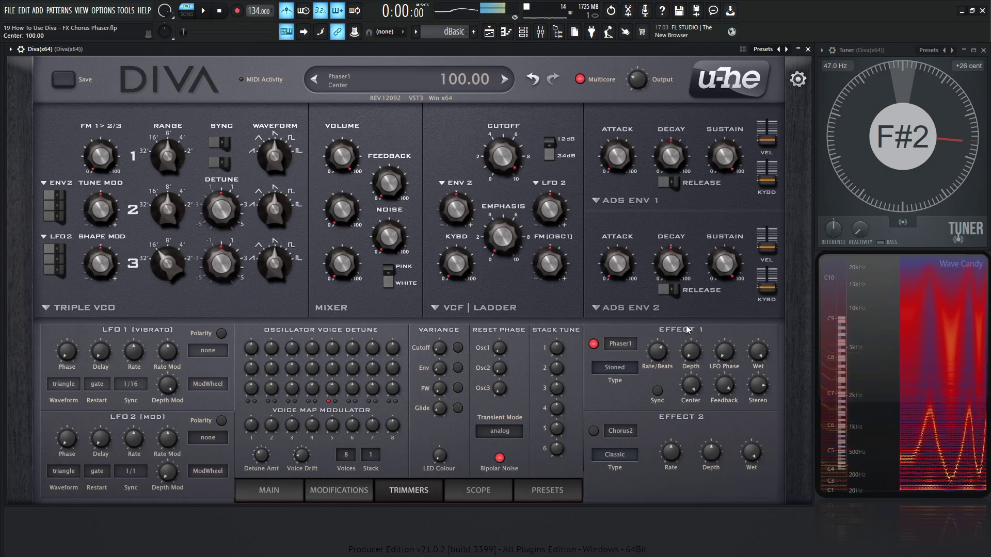
{"action": "scroll", "coordinate": [624, 369], "scroll_direction": "up", "scroll_amount": 1}
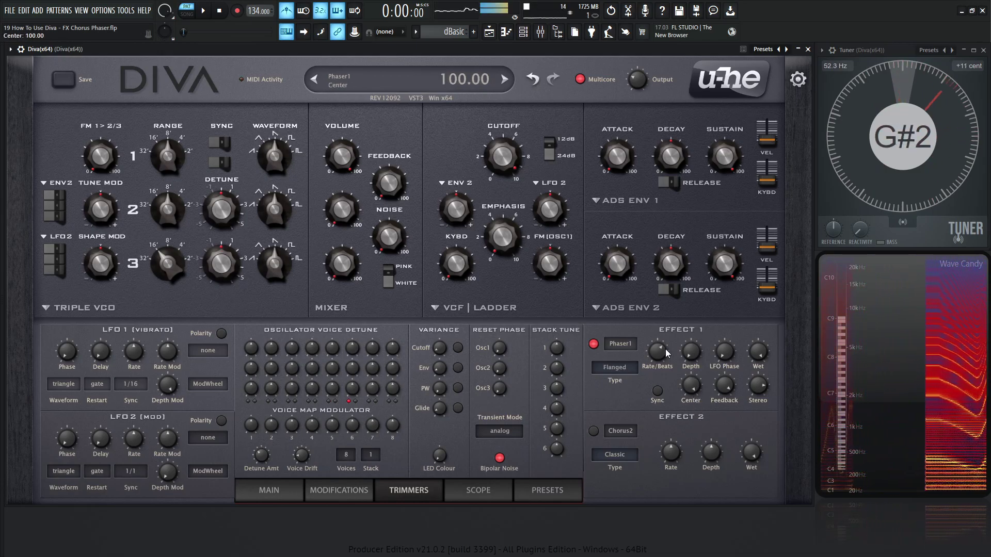
{"action": "scroll", "coordinate": [626, 368], "scroll_direction": "down", "scroll_amount": 1}
{"action": "scroll", "coordinate": [627, 367], "scroll_direction": "up", "scroll_amount": 1}
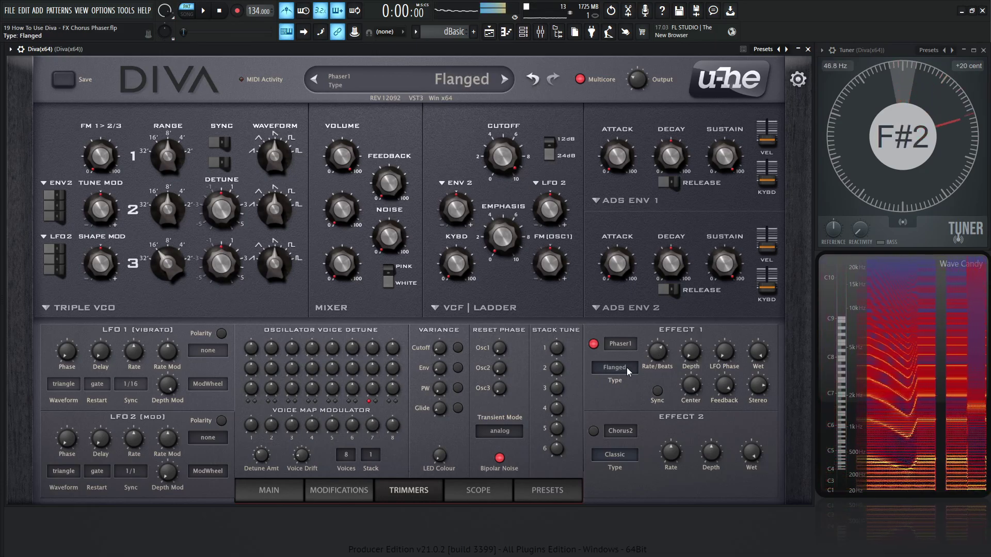
{"action": "scroll", "coordinate": [627, 367], "scroll_direction": "down", "scroll_amount": 1}
{"action": "scroll", "coordinate": [626, 367], "scroll_direction": "up", "scroll_amount": 1}
{"action": "scroll", "coordinate": [627, 367], "scroll_direction": "down", "scroll_amount": 1}
{"action": "scroll", "coordinate": [627, 368], "scroll_direction": "up", "scroll_amount": 1}
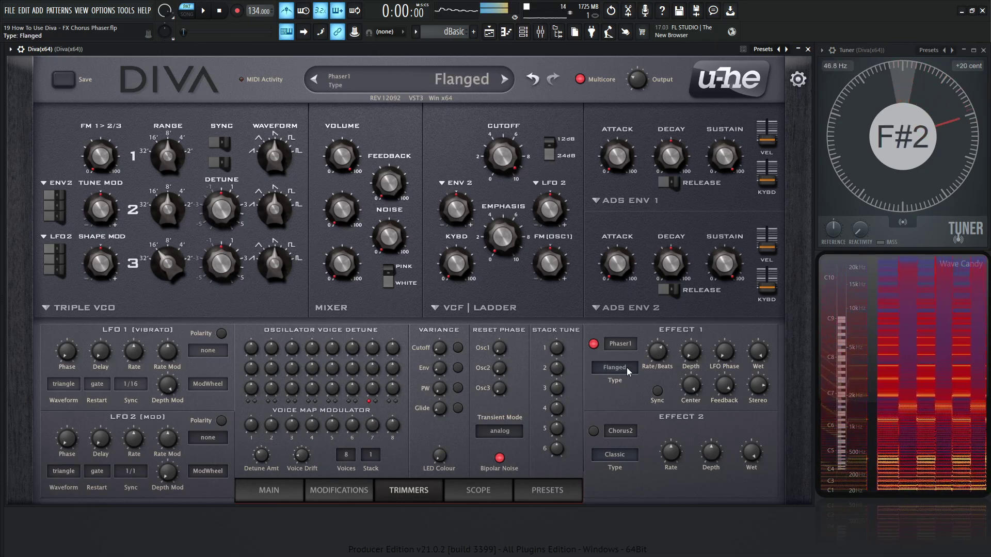
{"action": "scroll", "coordinate": [626, 367], "scroll_direction": "down", "scroll_amount": 1}
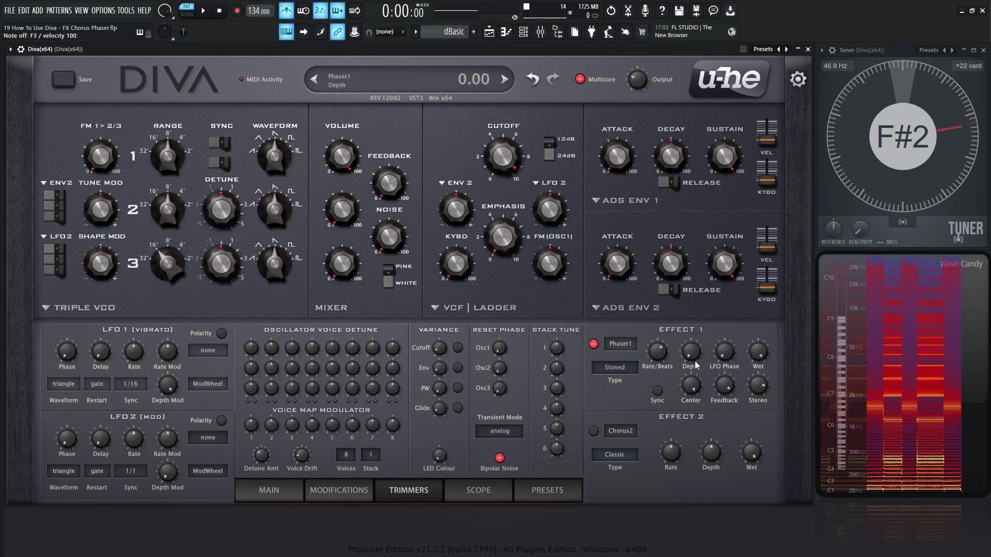